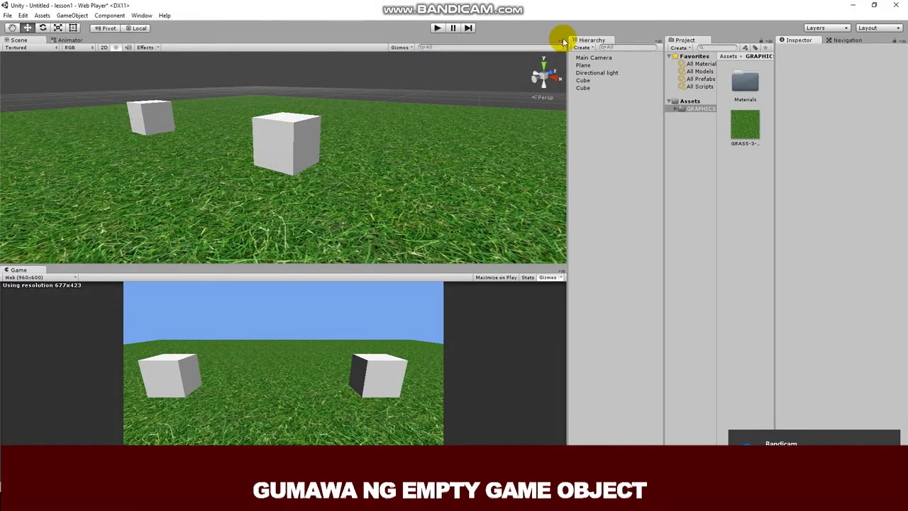
Create an empty GameObject and rename it lineRendererControl.
click(74, 15)
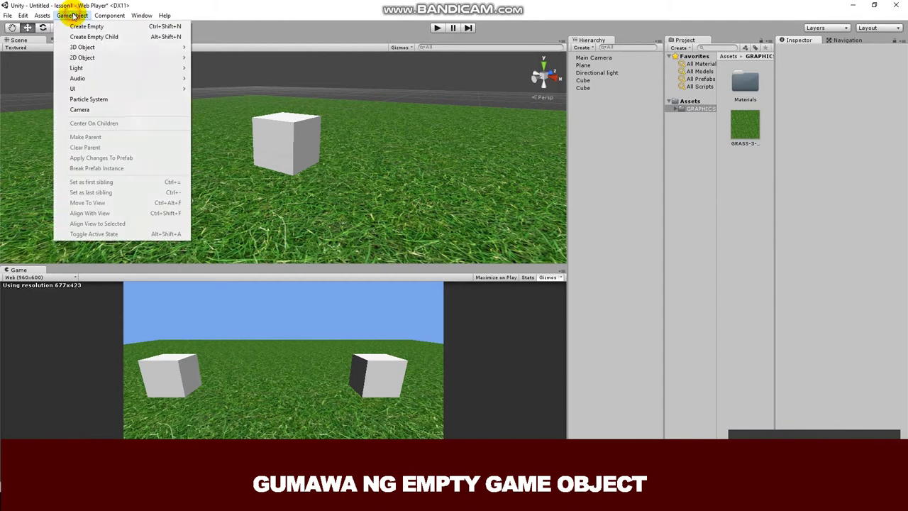
click(123, 28)
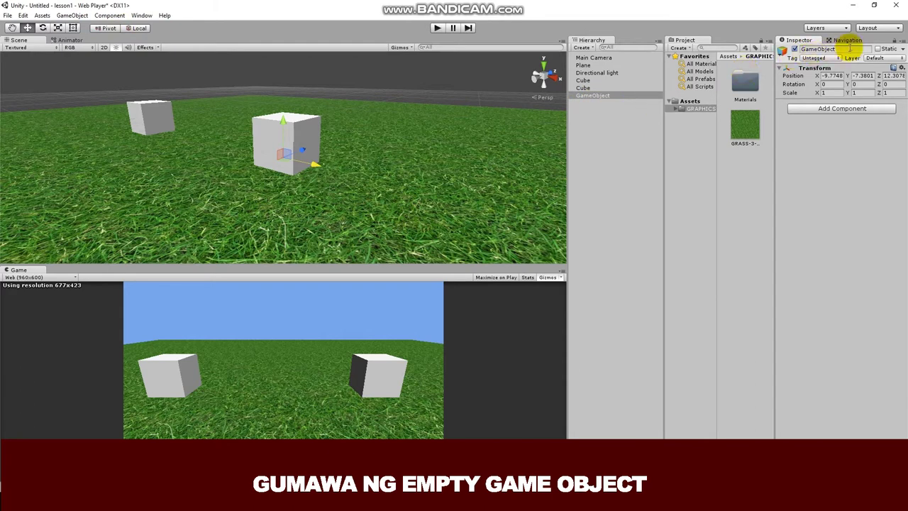
drag(848, 50, 799, 50)
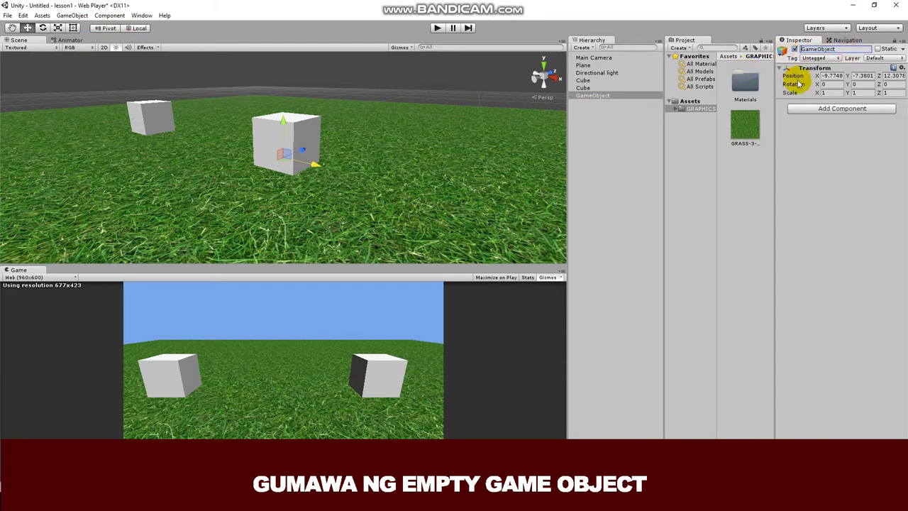
drag(821, 52, 800, 51)
text(LineRendererControl)
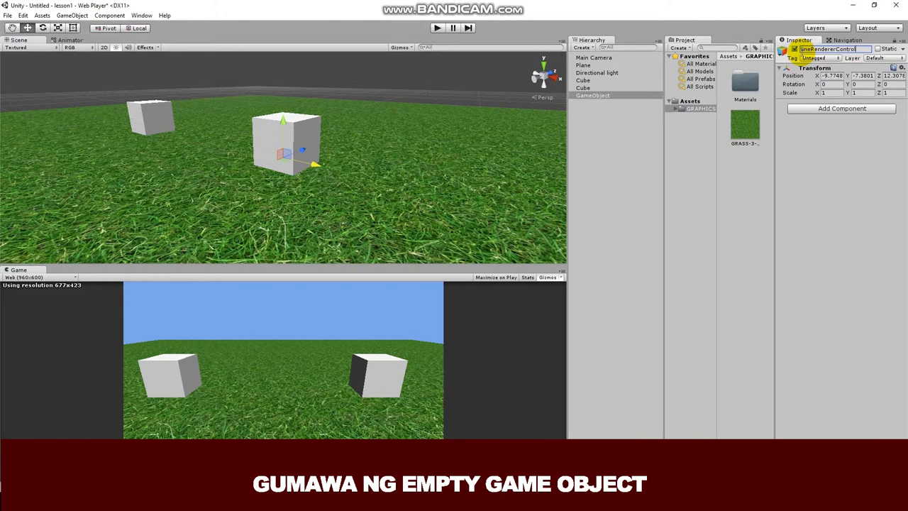
key(Return)
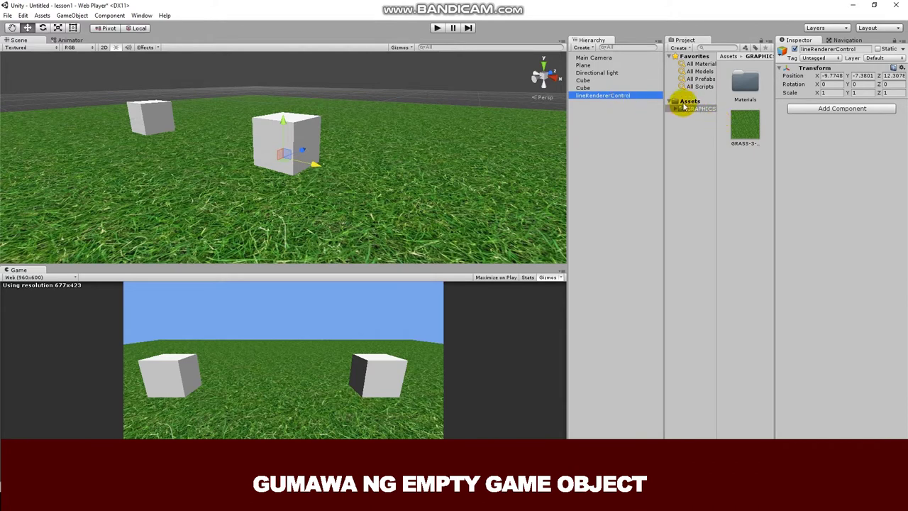
right_click(631, 98)
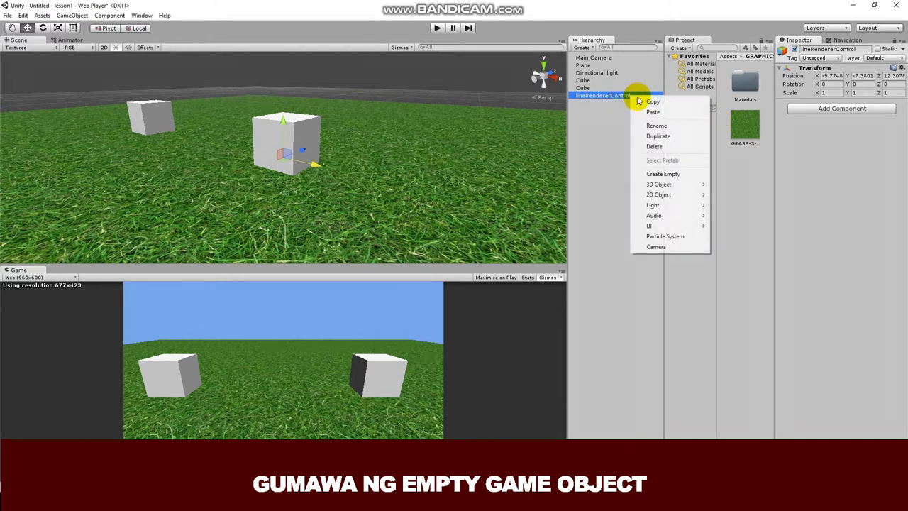
Create a new folder named script in Assets.
click(737, 191)
click(689, 101)
right_click(690, 104)
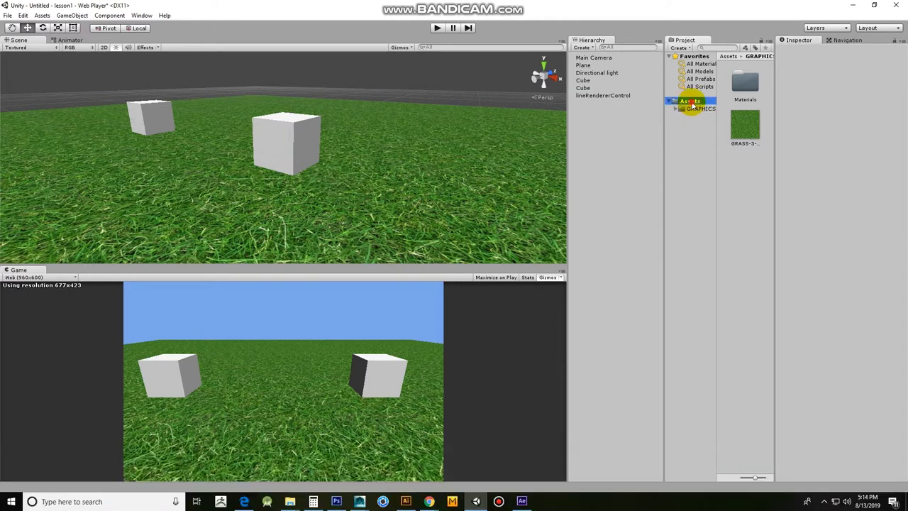
mouse_move(718, 110)
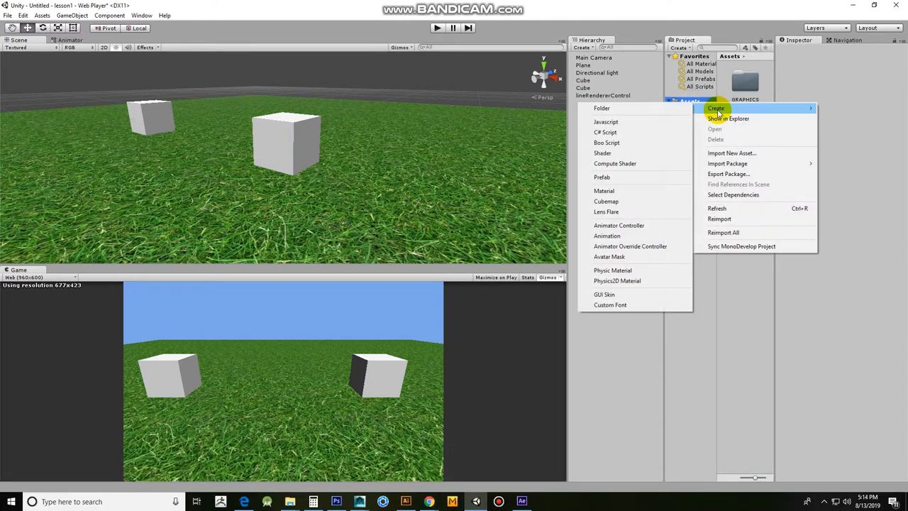
click(643, 108)
text(script)
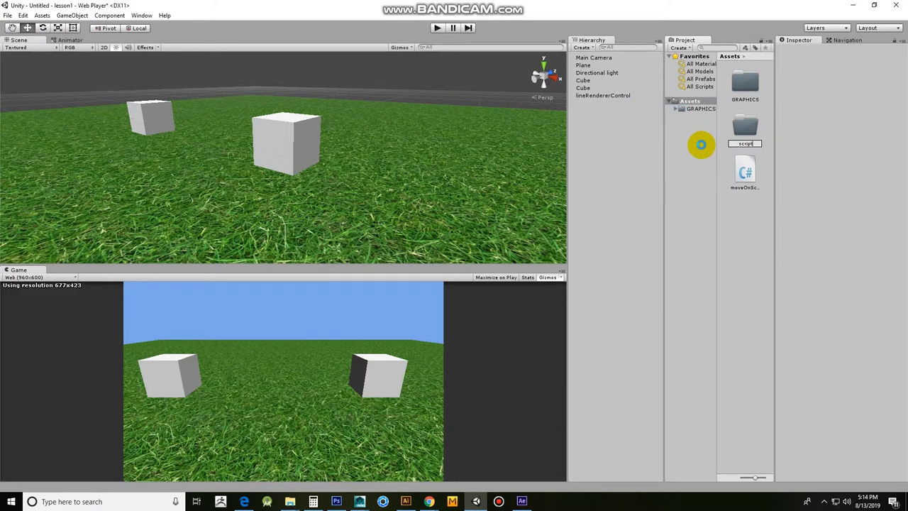
key(Return)
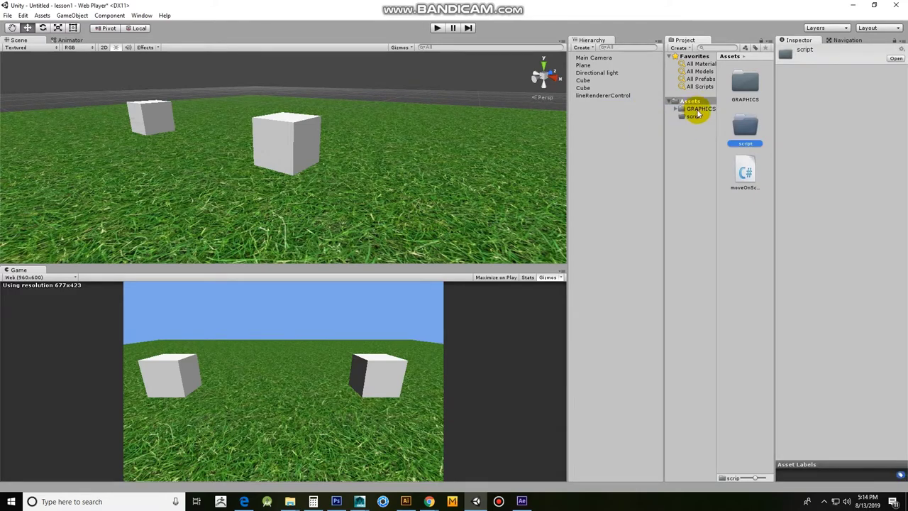
Inside the script folder, create a C# script named movingLine.
click(696, 117)
right_click(695, 117)
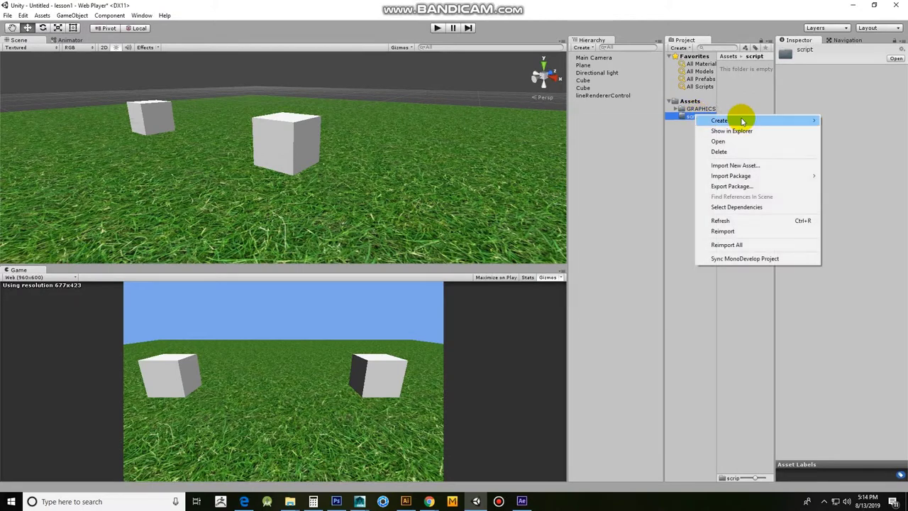
mouse_move(741, 122)
click(630, 145)
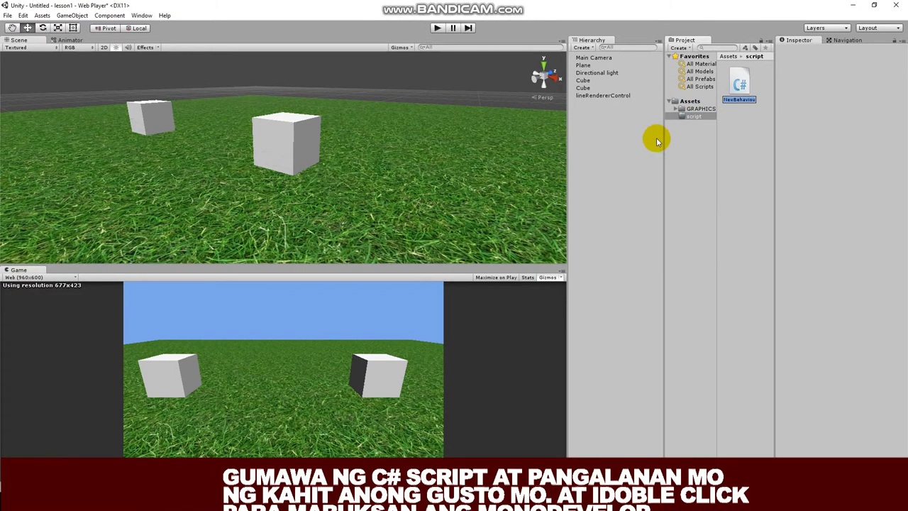
key(BackSpace)
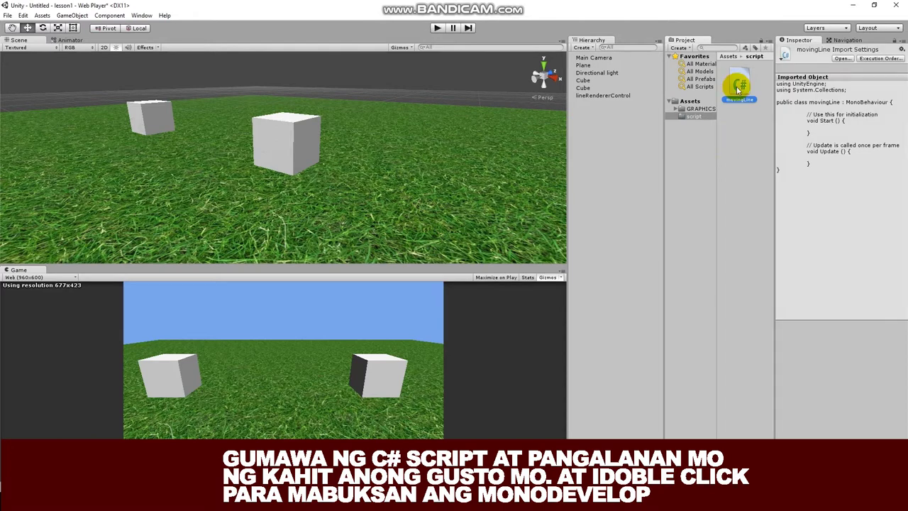
Rename the right-hand cube to Cube2 and open movingLine.cs in MonoDevelop.
click(595, 83)
click(825, 47)
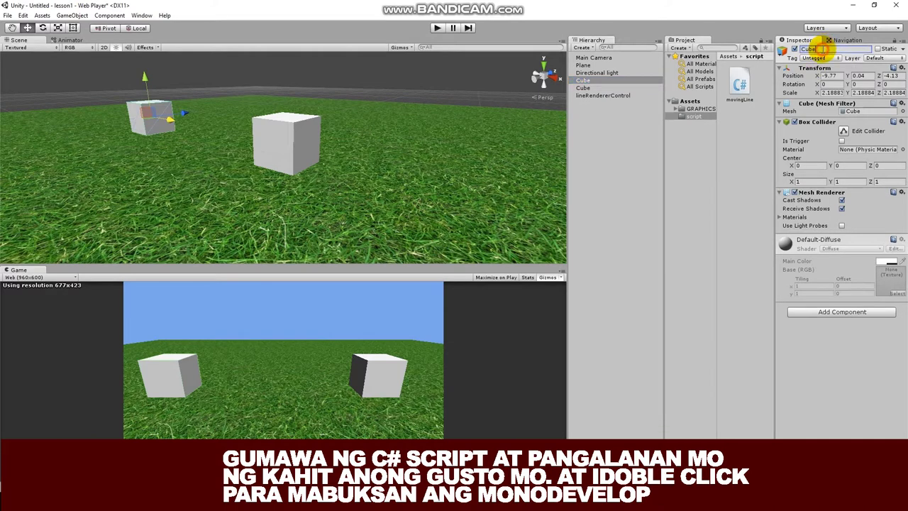
click(614, 88)
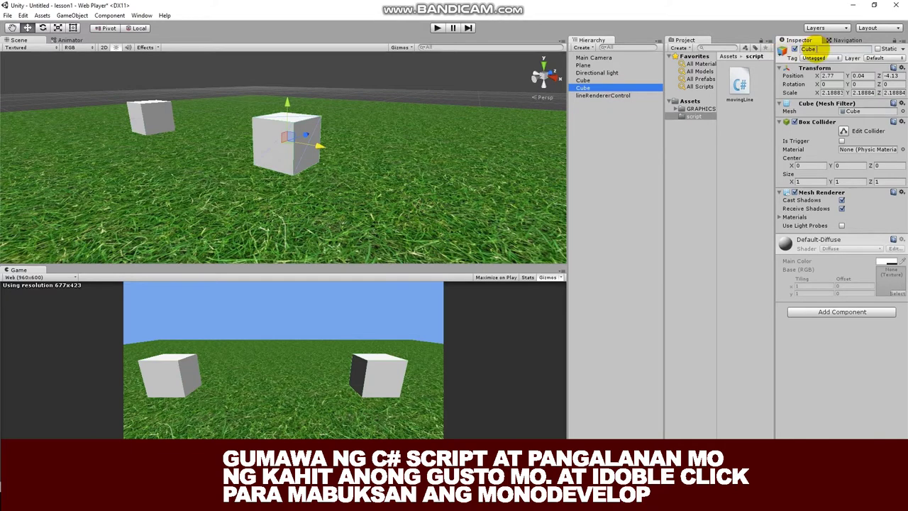
click(816, 49)
text(2)
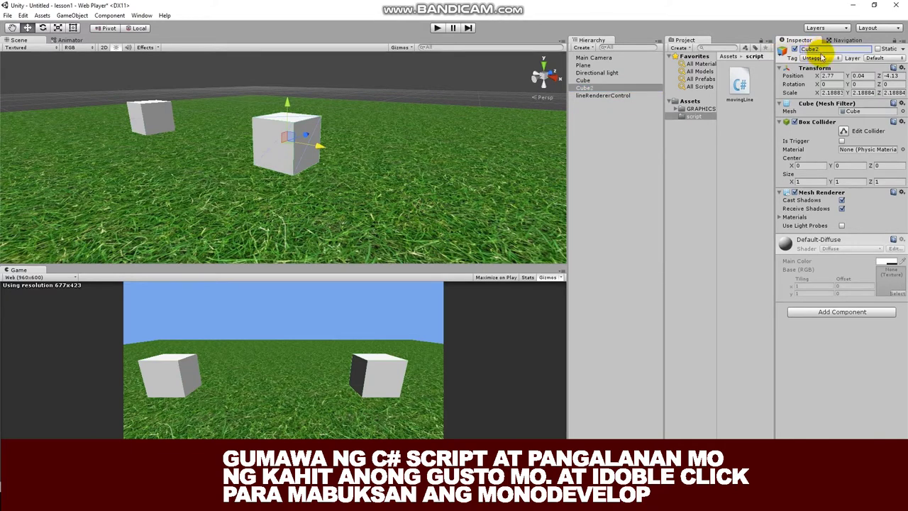
click(738, 87)
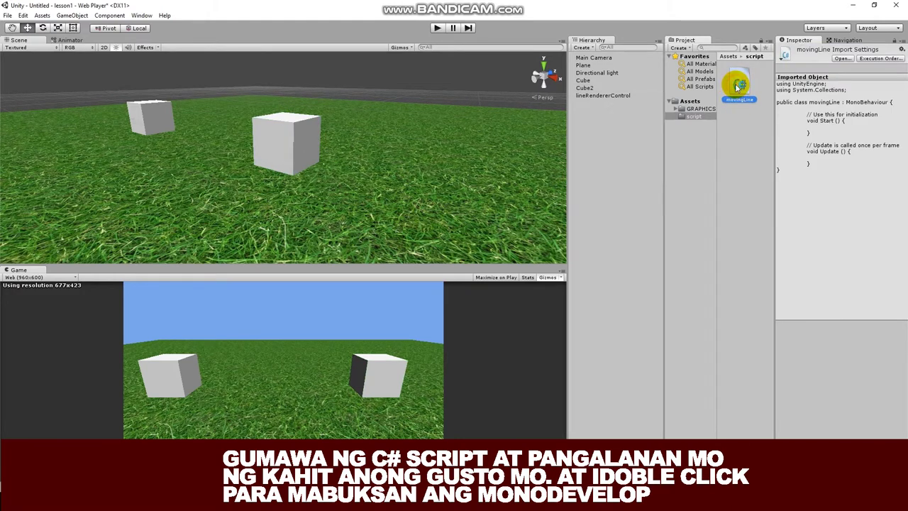
double_click(740, 85)
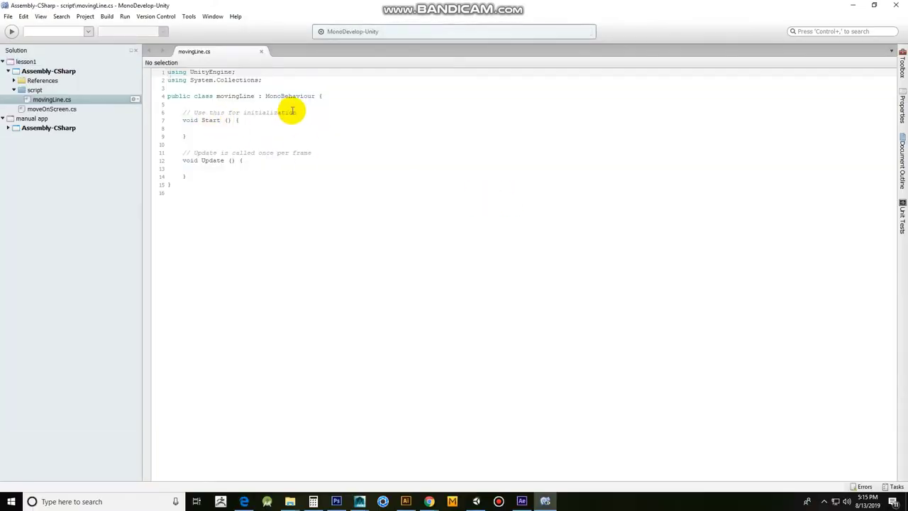
Replace the line-6 comment with a LineRenderer link; field declaration.
drag(300, 112, 197, 112)
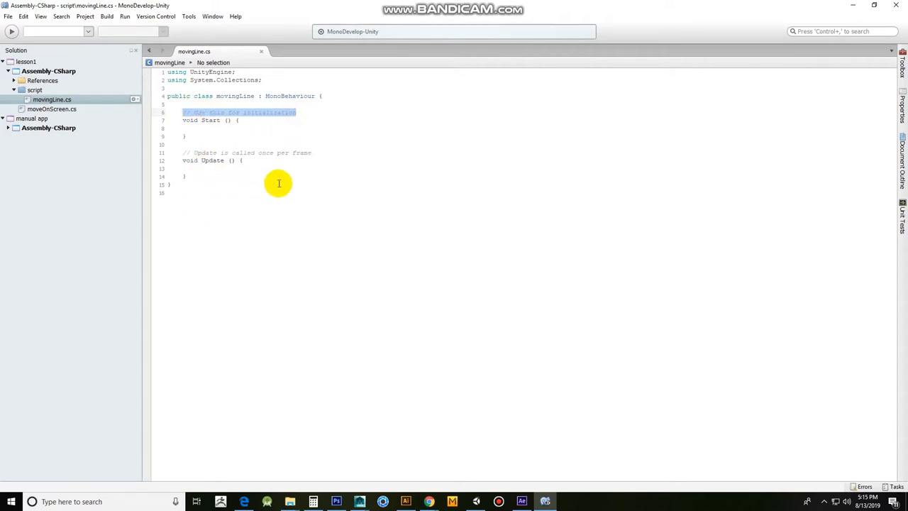
ctrl+scroll(276, 186, up, 1)
ctrl+scroll(330, 196, up, 1)
ctrl+scroll(330, 195, up, 2)
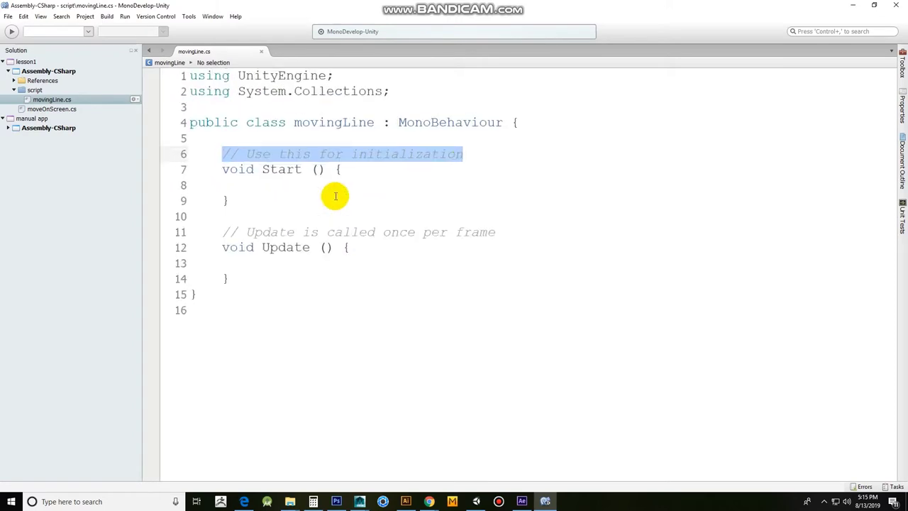
drag(466, 154, 222, 154)
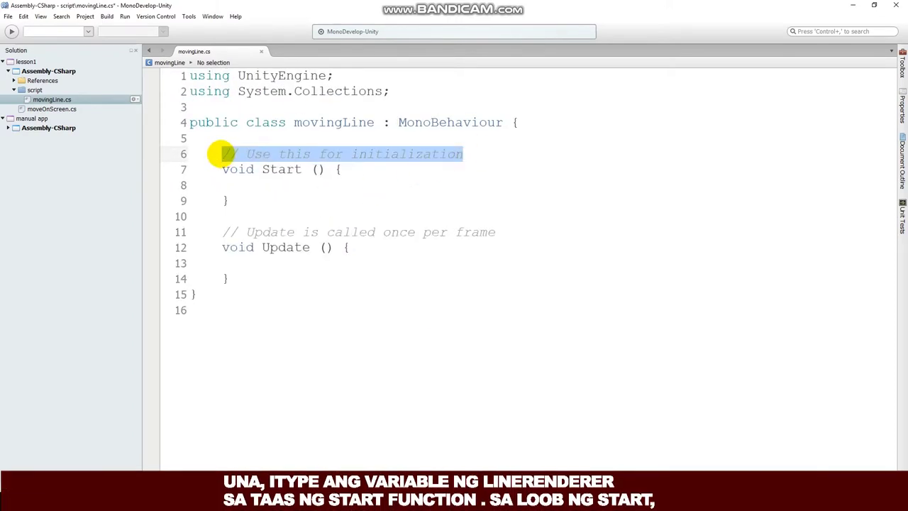
text(Line)
text(;)
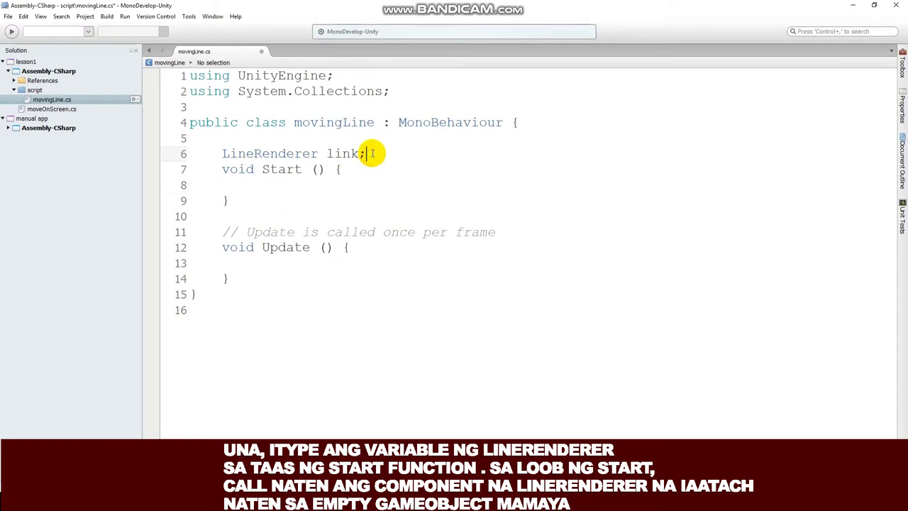
In Start assign link = gameObject.GetComponent<LineRenderer>(), and declare public Transform[] pos.
key(Return)
key(Return)
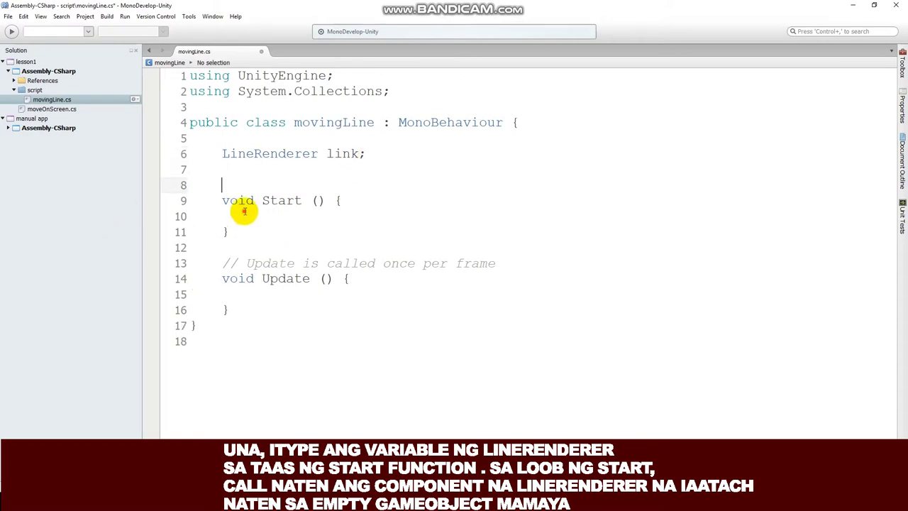
text(link=)
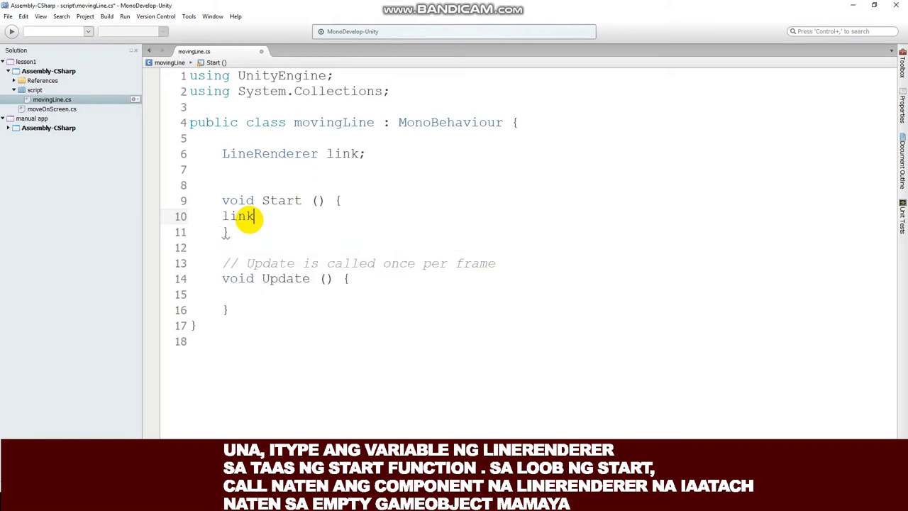
text(gam)
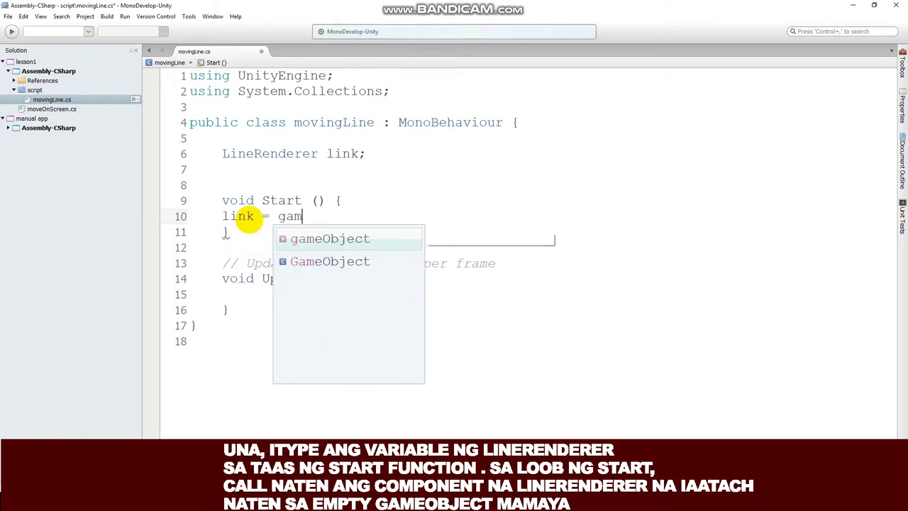
text(eObject.)
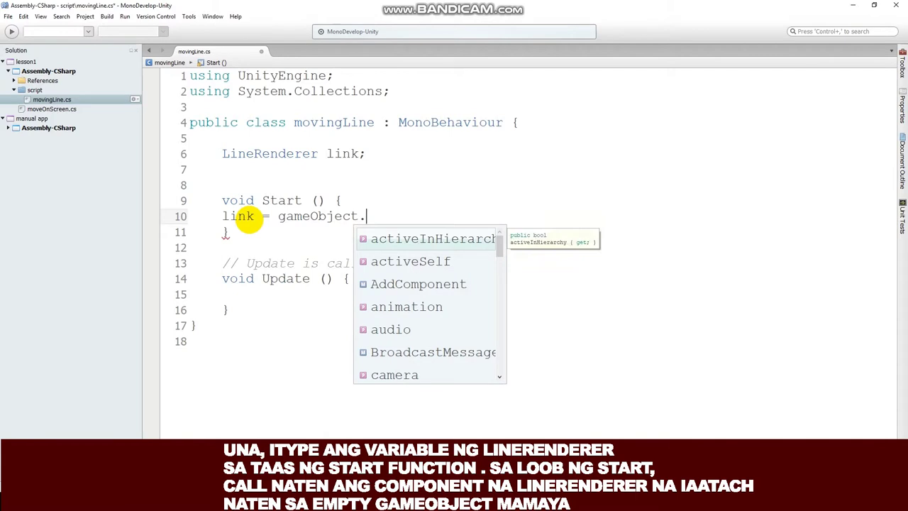
text(GetCo<)
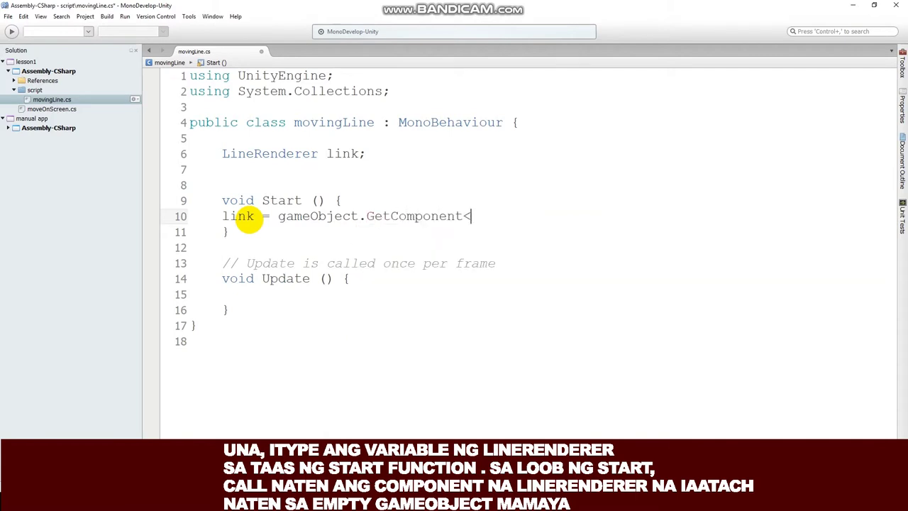
text(LineR)
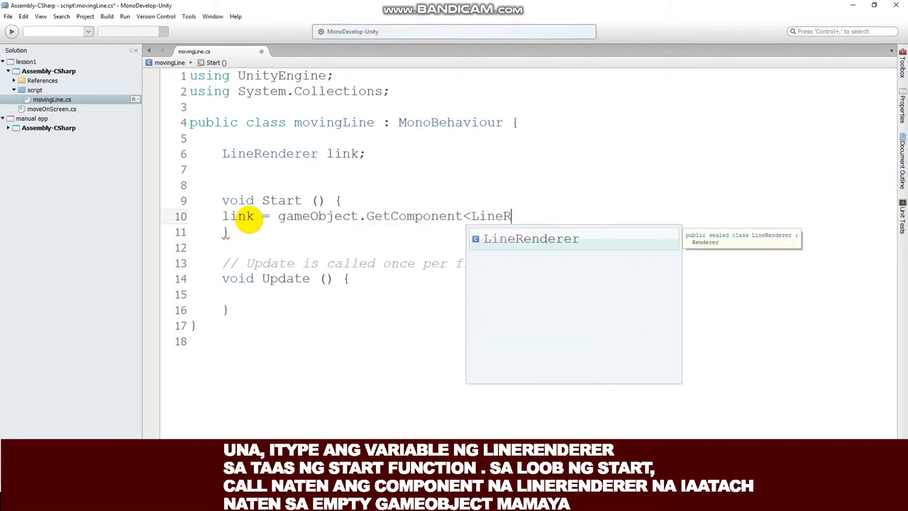
text(enderer>())
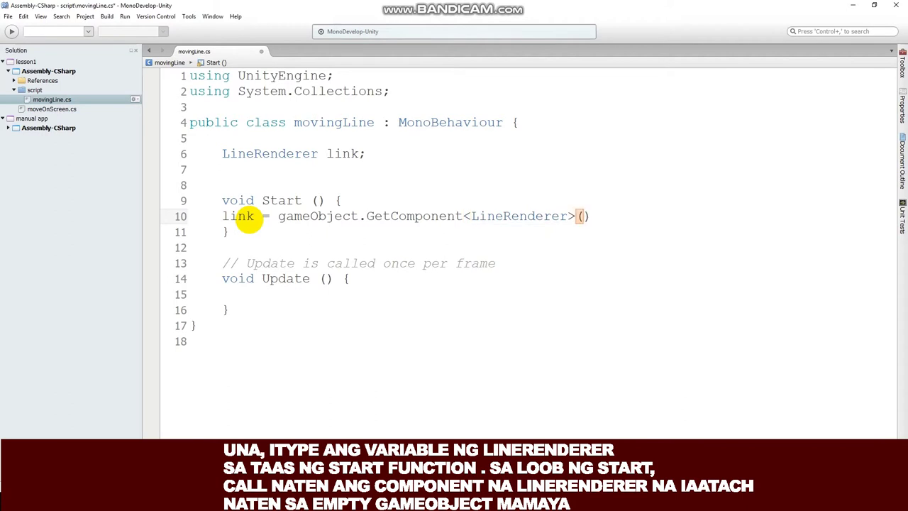
text(;)
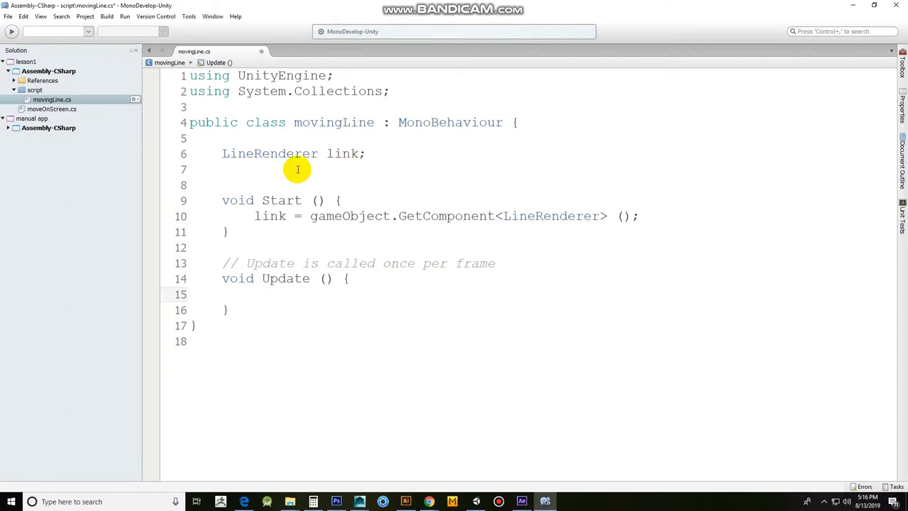
text(p)
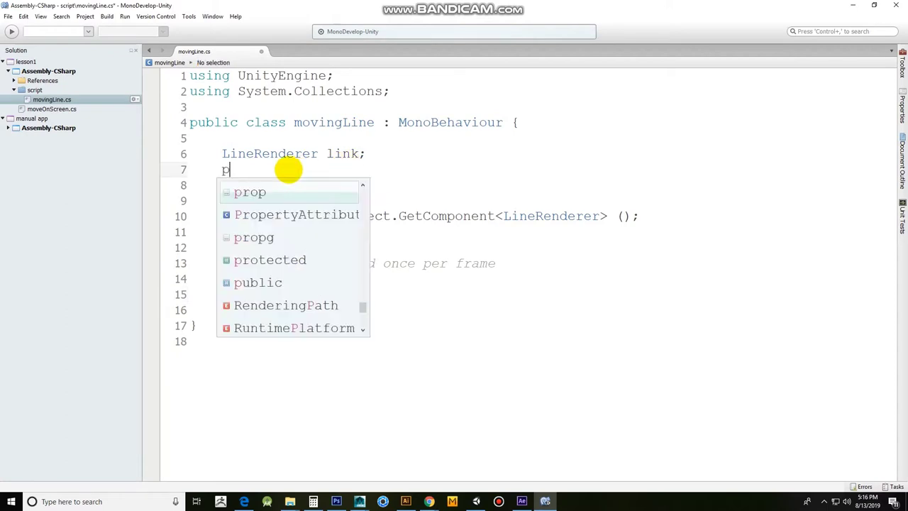
text(ublic )
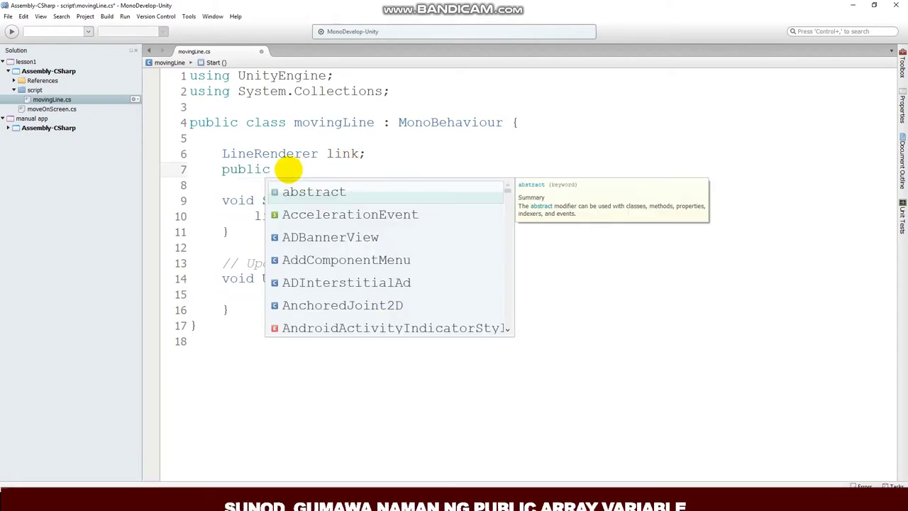
text(Tran)
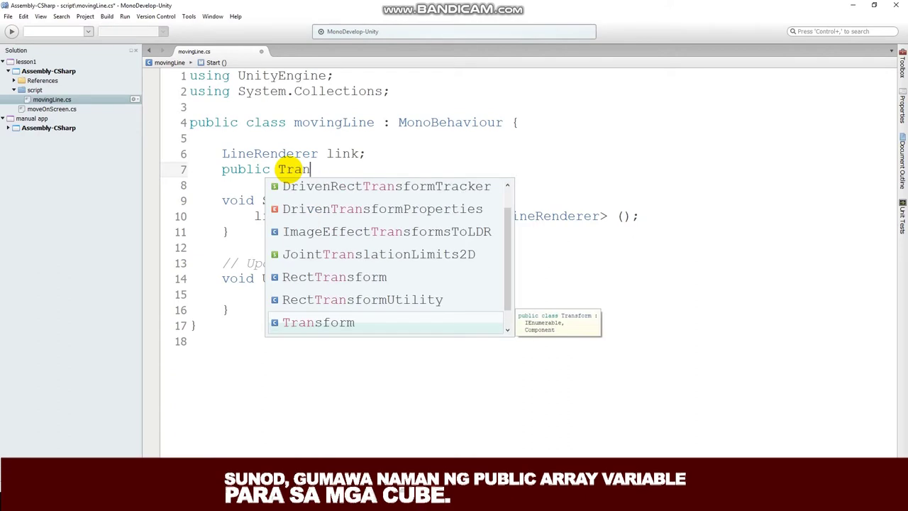
text(sform[] pos)
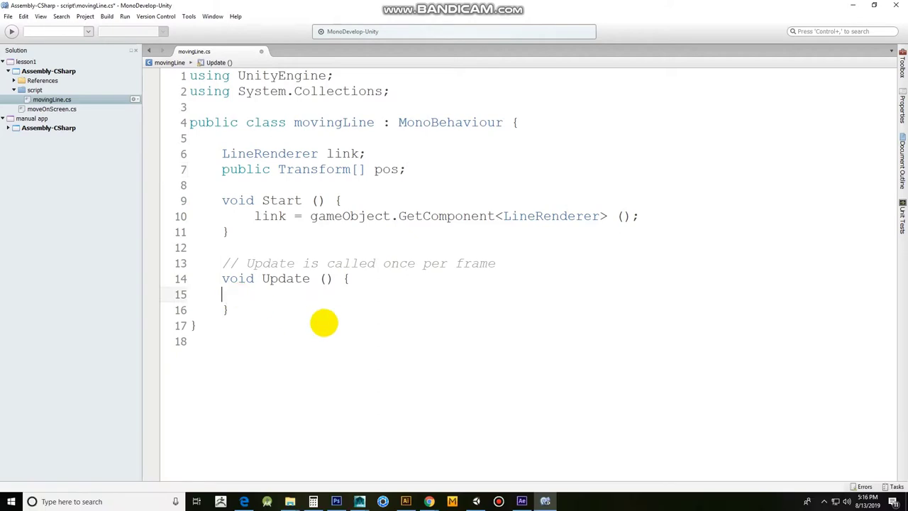
text(link.)
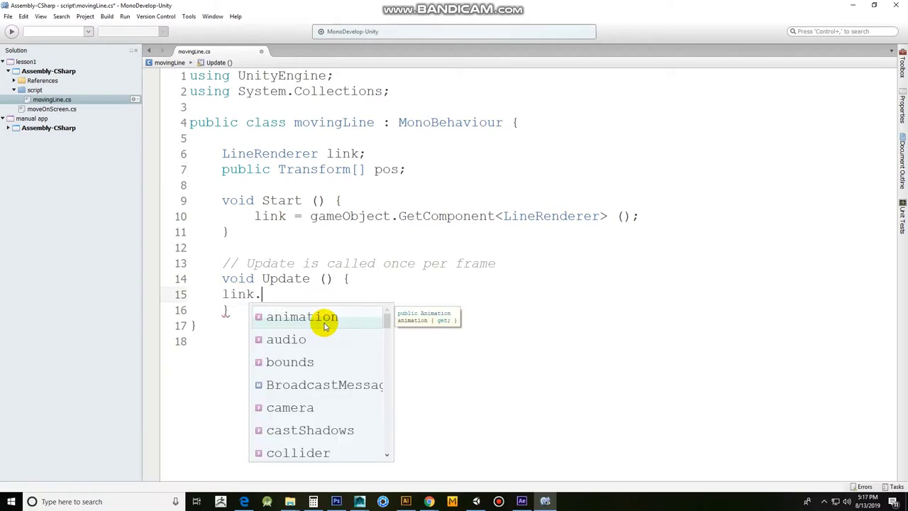
text(Set)
Write link.SetPosition (0,pos[0].position); on line 15 of Update.
key(Up)
key(Up)
key(Up)
key(Return)
text(()
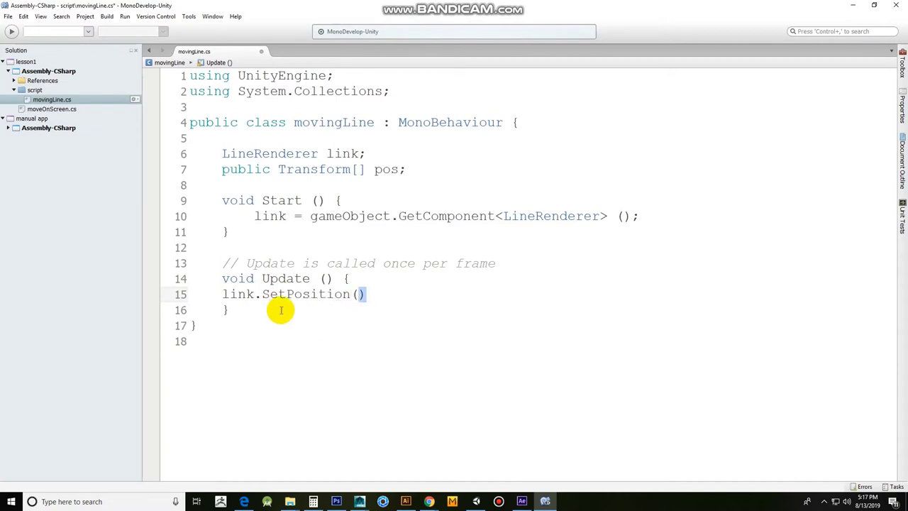
click(360, 294)
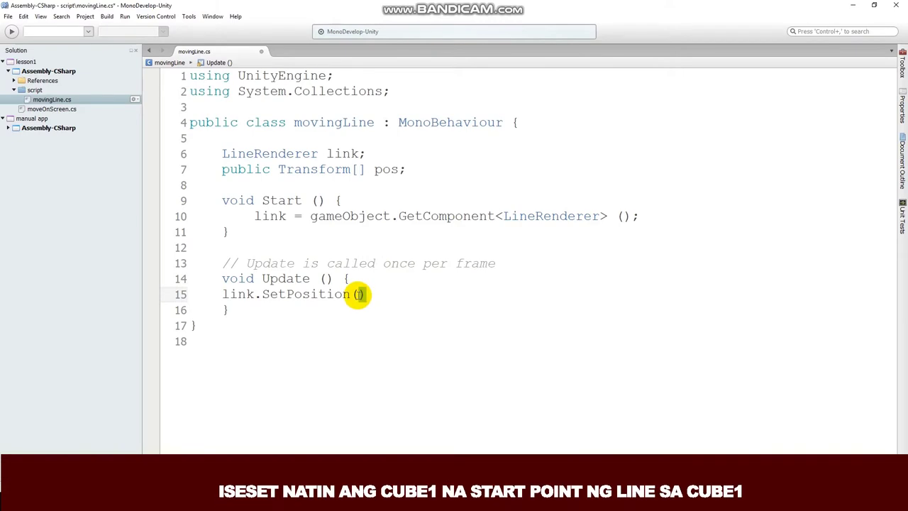
key(ctrl+v)
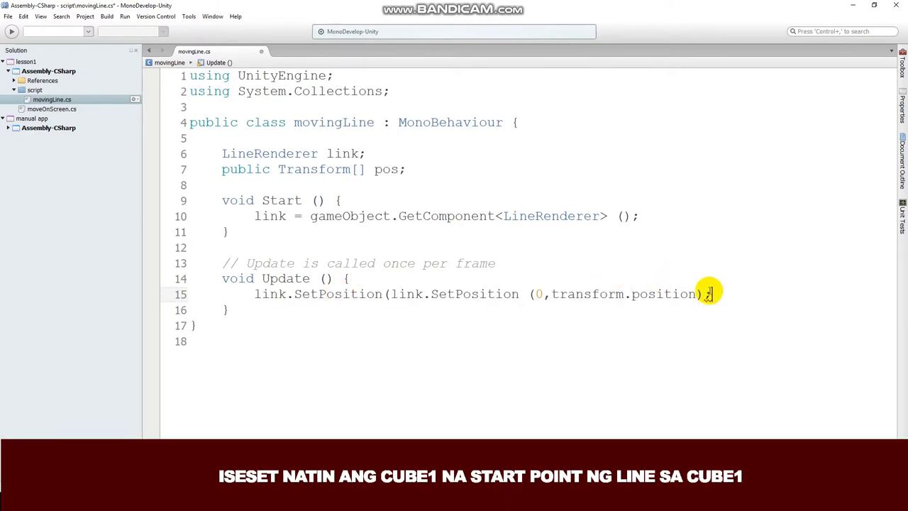
drag(726, 297, 270, 297)
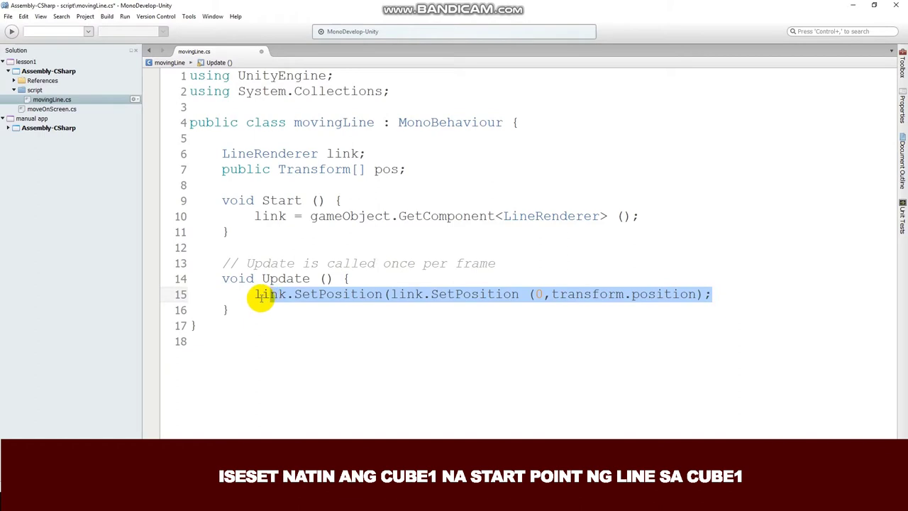
key(Delete)
key(BackSpace)
text(l)
key(BackSpace)
text(link)
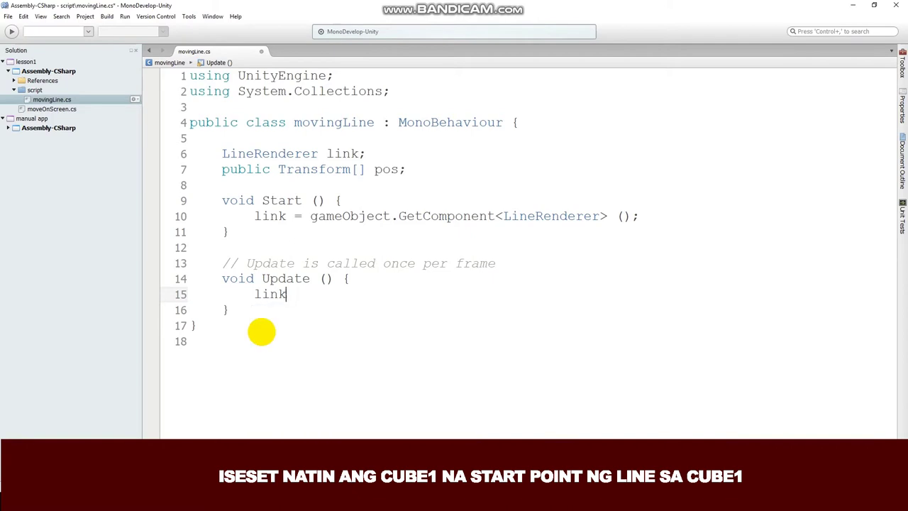
text(>S)
text(.SetPos)
key(Return)
text(())
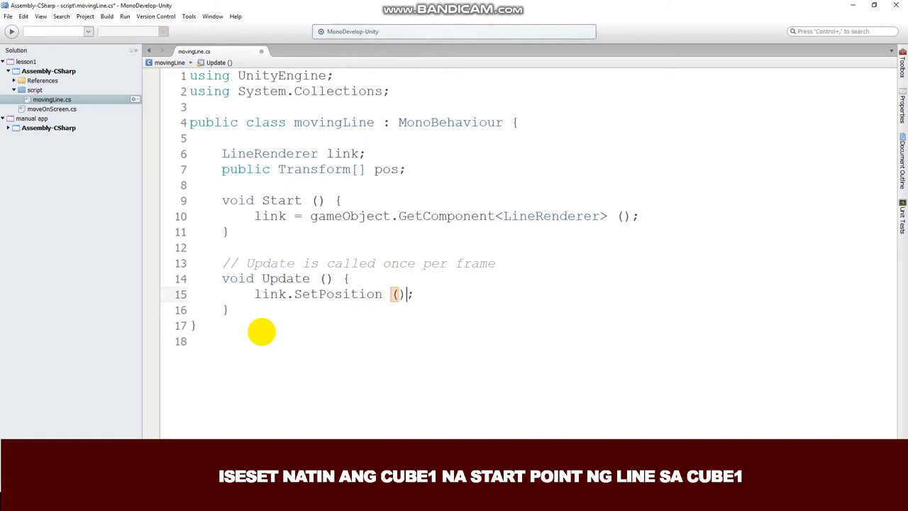
text(,)
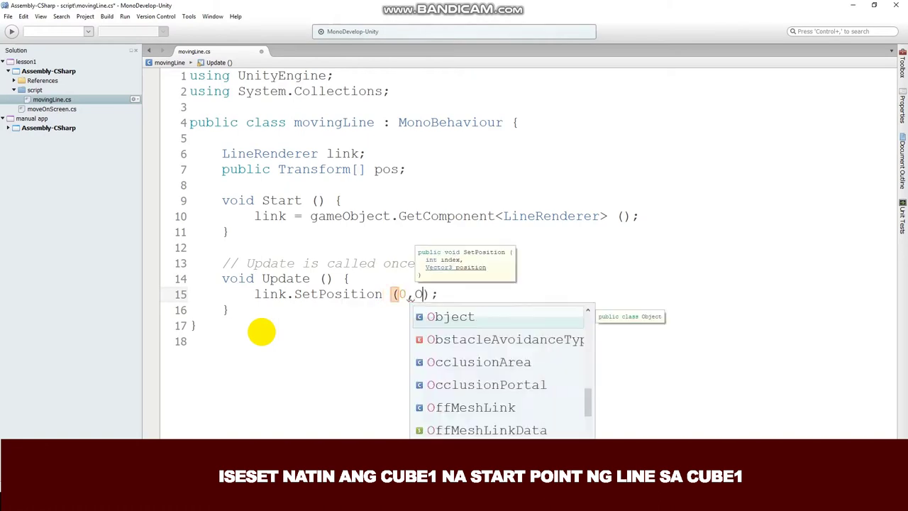
text(pos)
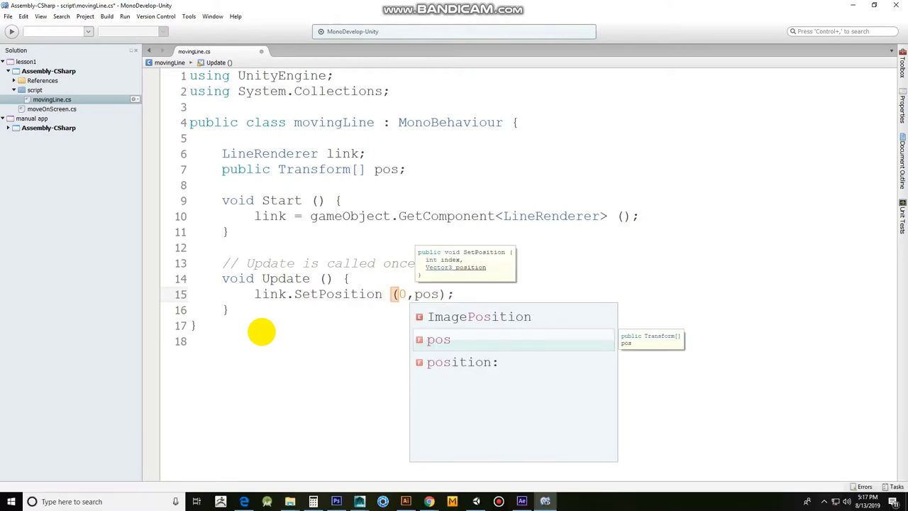
text([0].p)
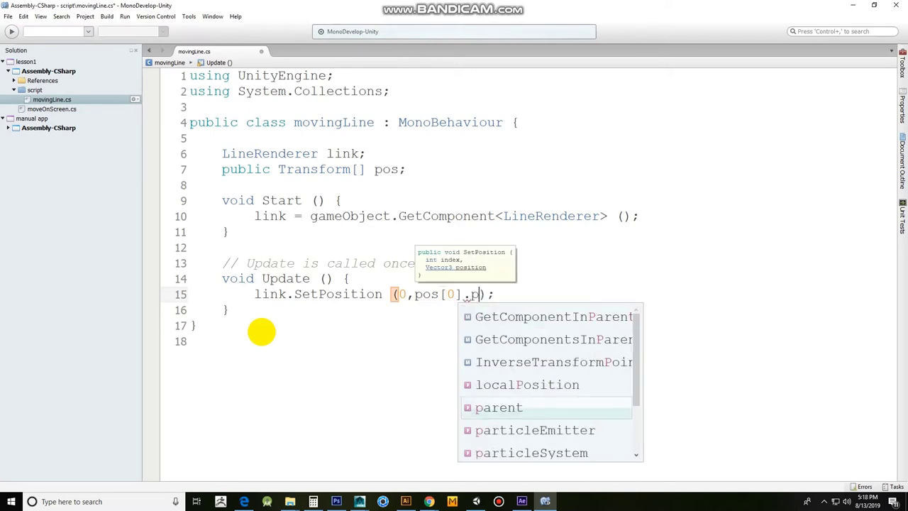
text(osition)
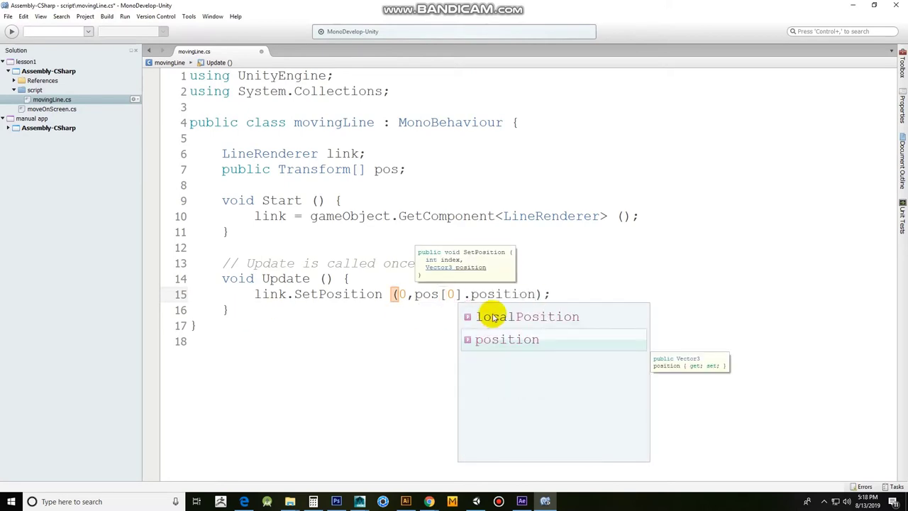
On line 16, start link.SetPosition (1,Vector3.MoveTowards ()); for the second point.
click(562, 297)
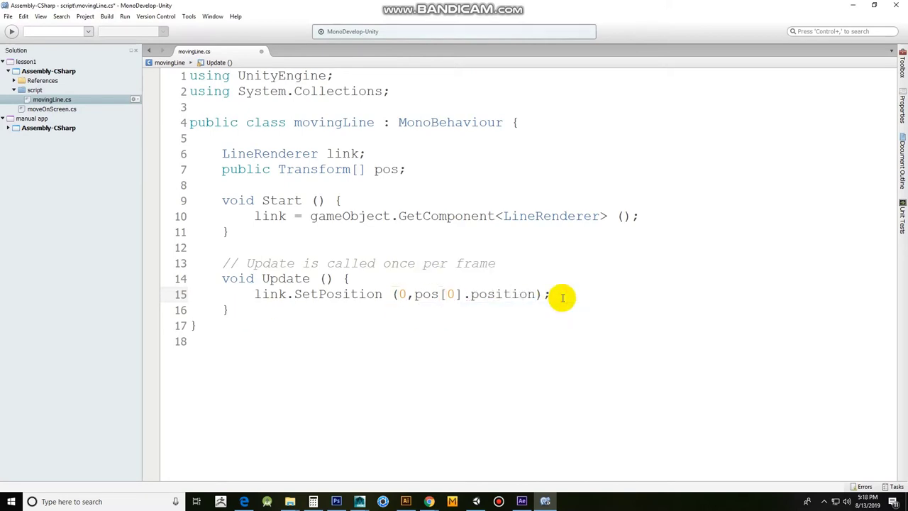
text(link)
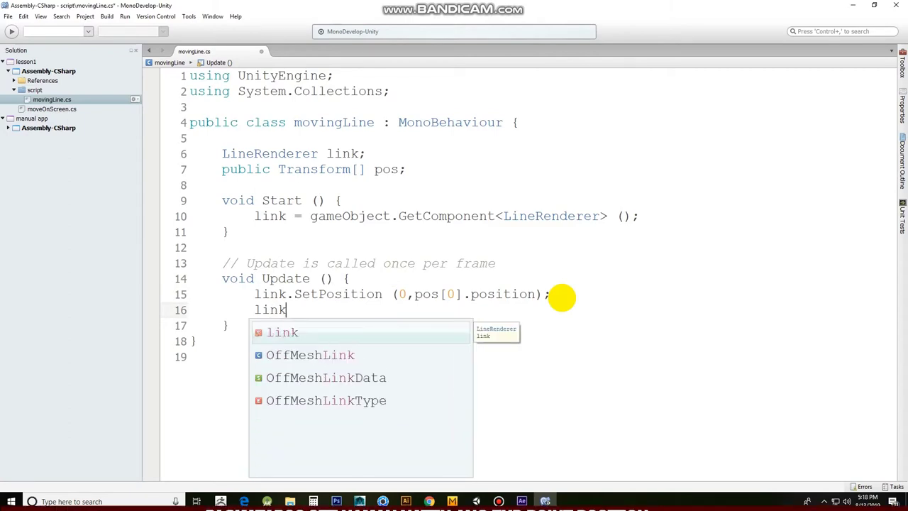
key(Escape)
text(.SetPosition)
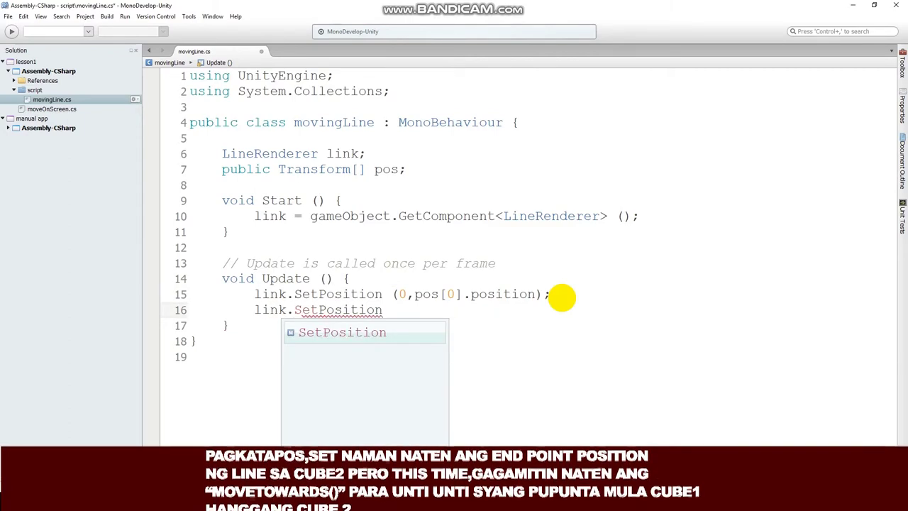
text( (1,pos)
key(BackSpace)
key(BackSpace)
key(BackSpace)
text(Ve)
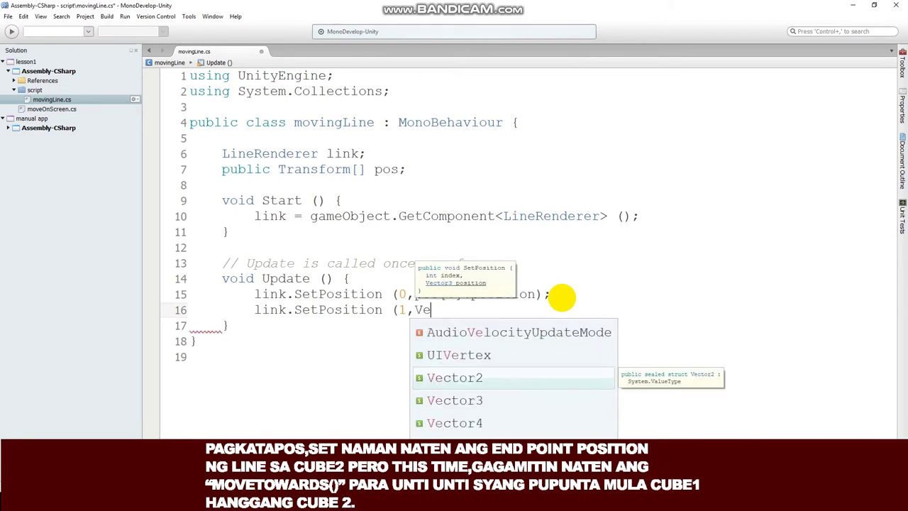
text(ctor3.)
text(M)
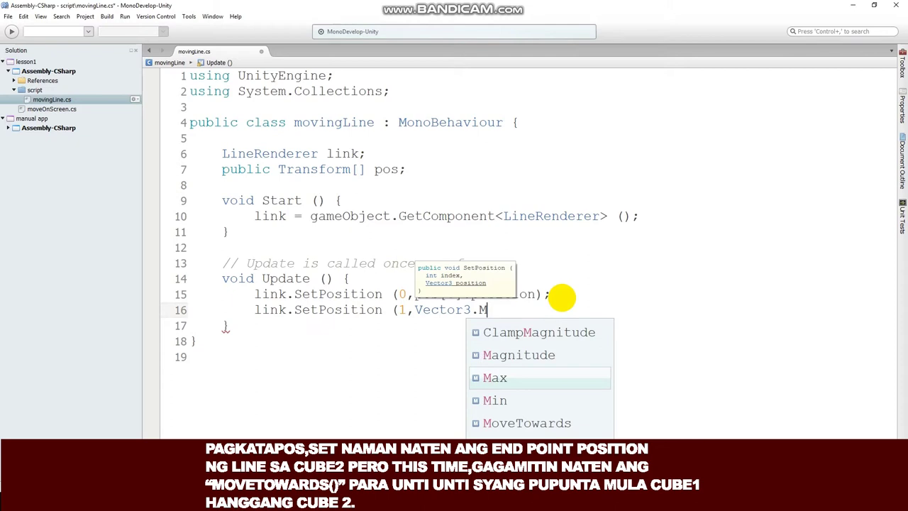
text(oveTowards )
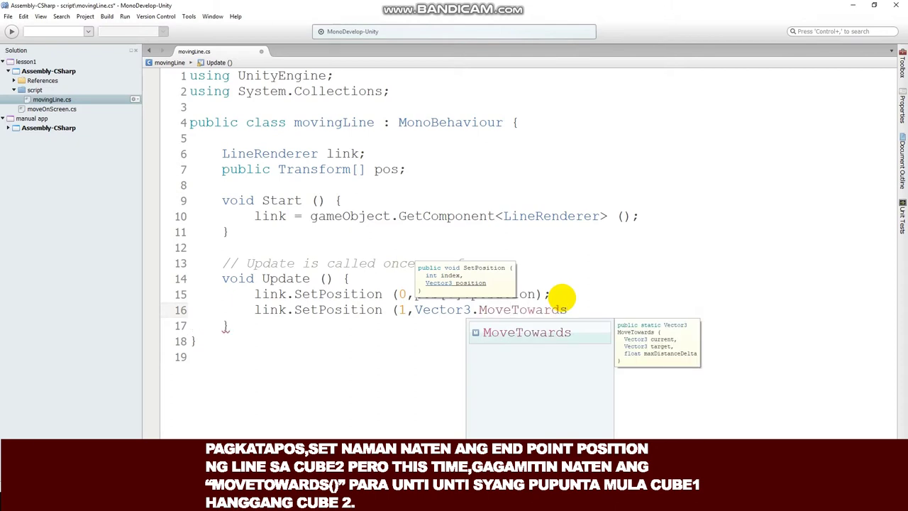
text(());)
Declare public float speed and give MoveTowards transform.position, pos[1].position, speed * Time.time.
click(408, 171)
key(Return)
text(p)
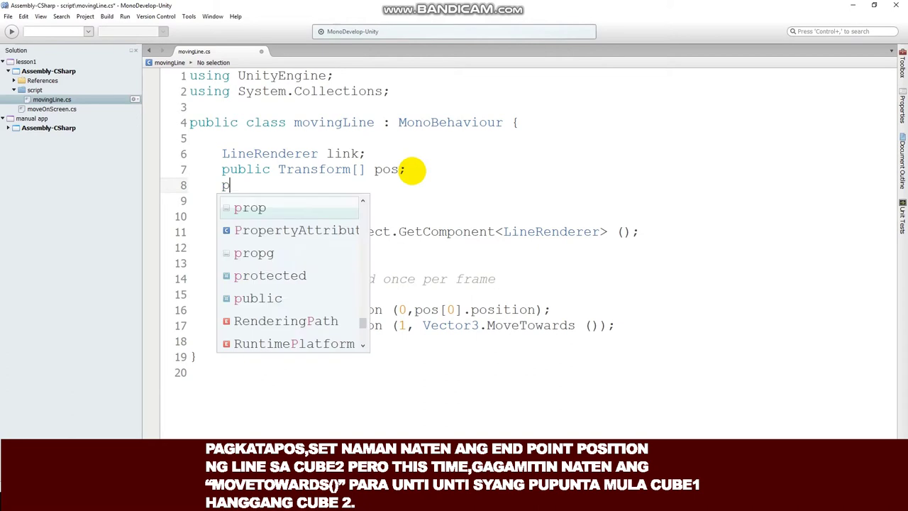
text(ublic float )
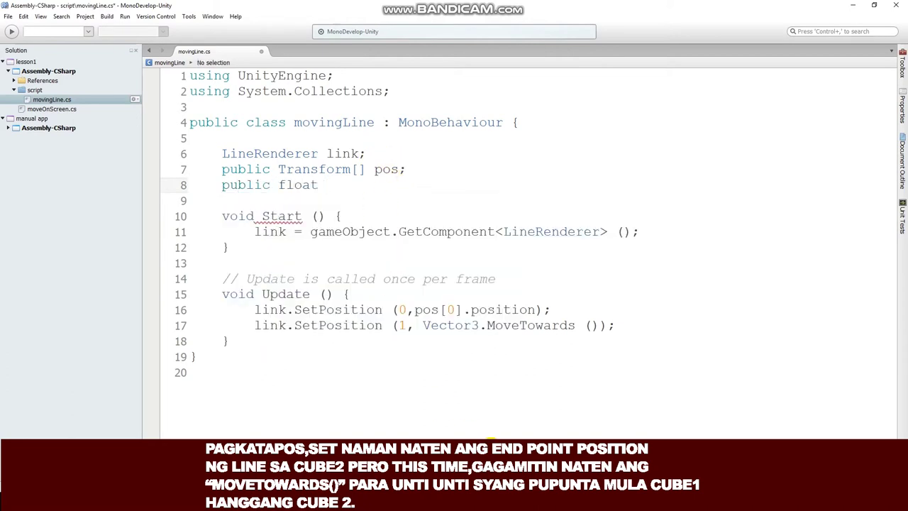
text(speed;)
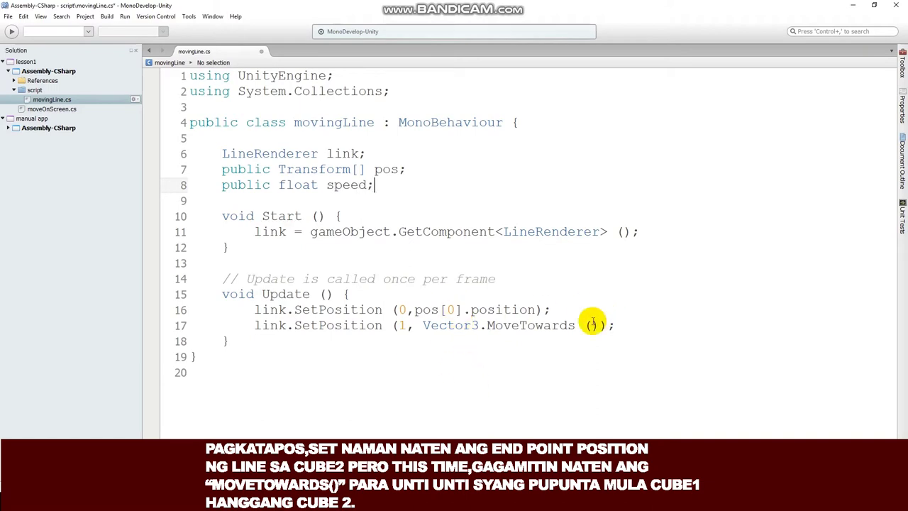
click(589, 325)
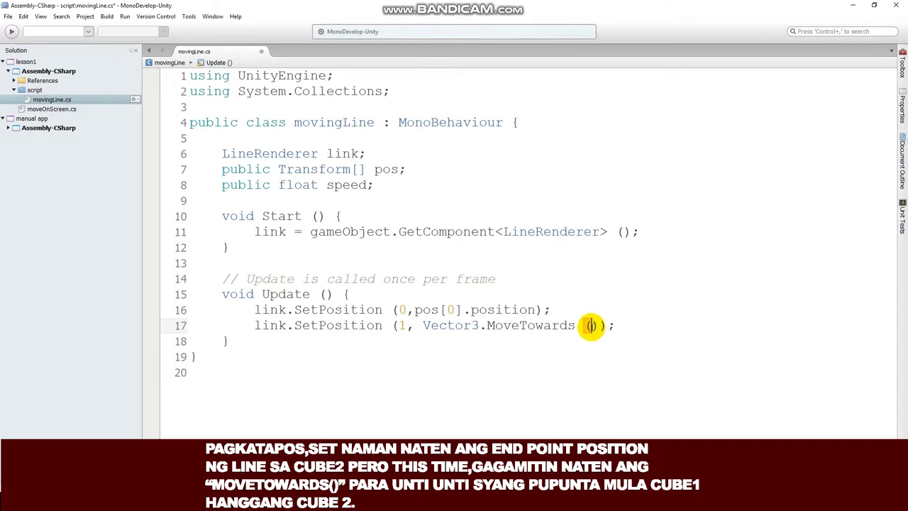
text(tran)
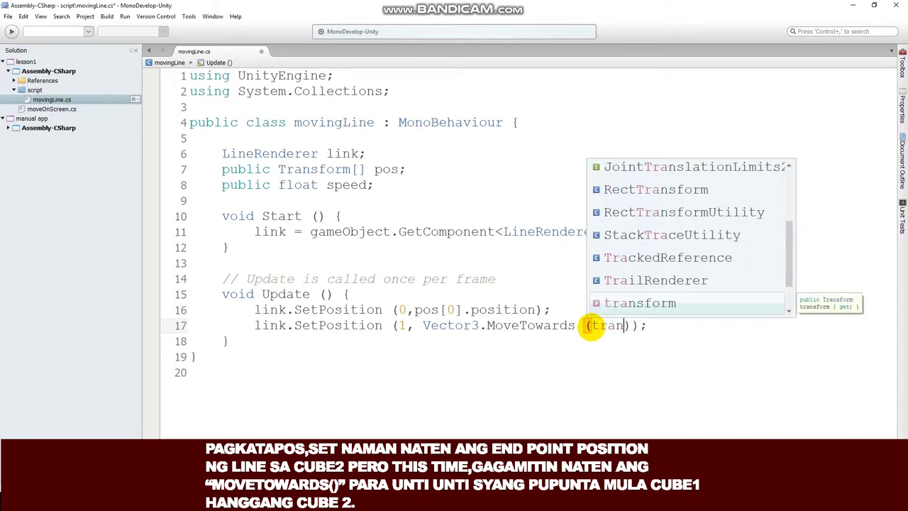
text(sform.)
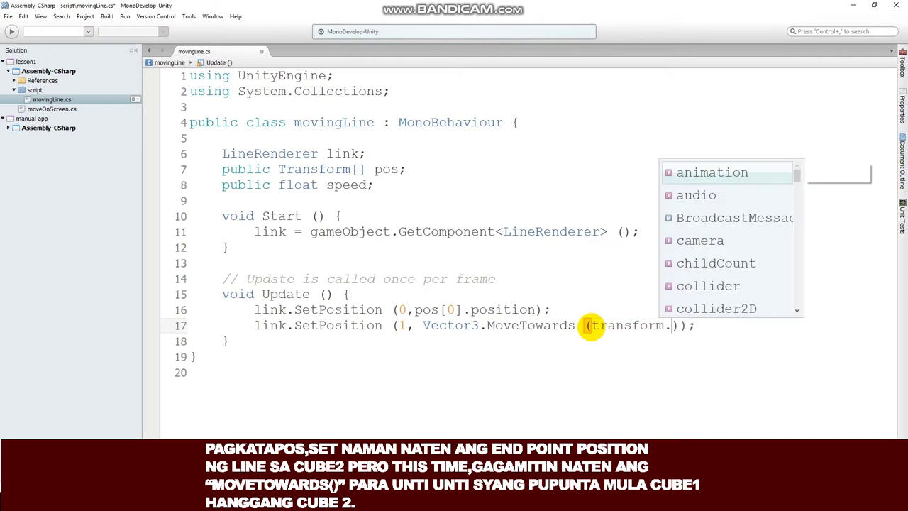
text(position,)
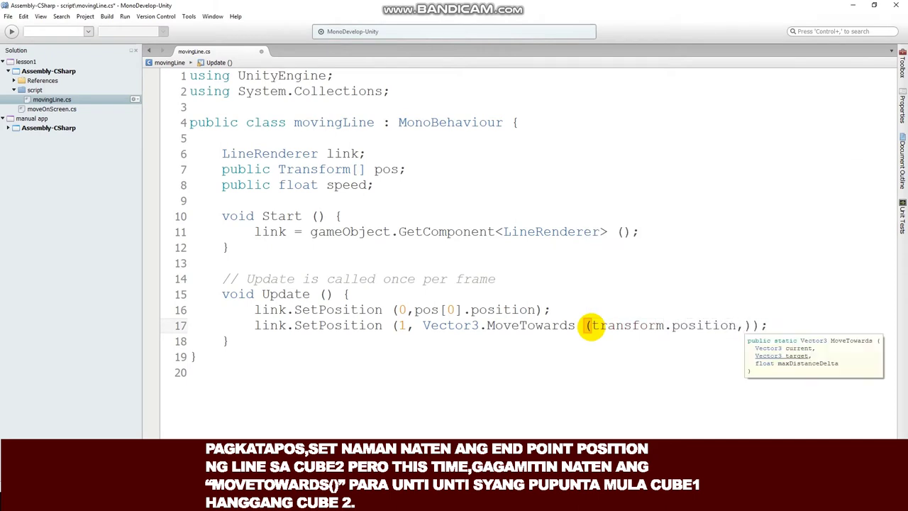
text(pos[1].posi)
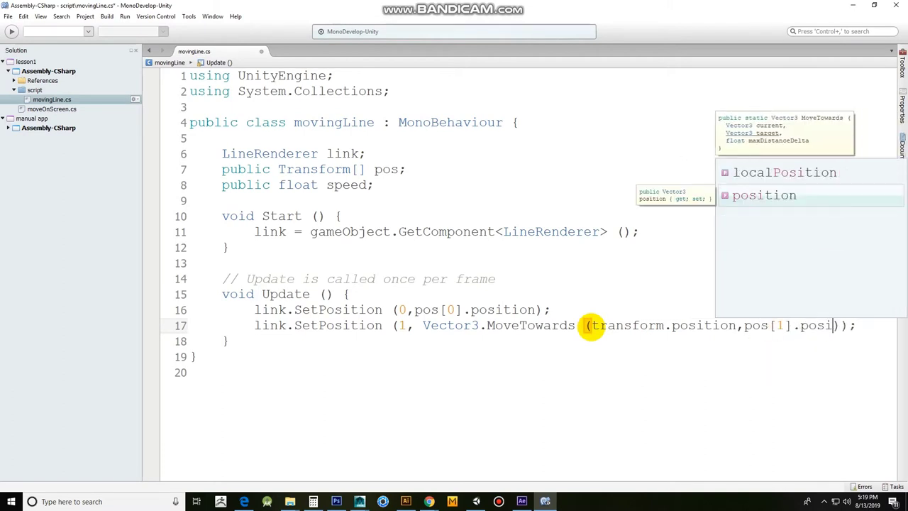
text(tion,spe)
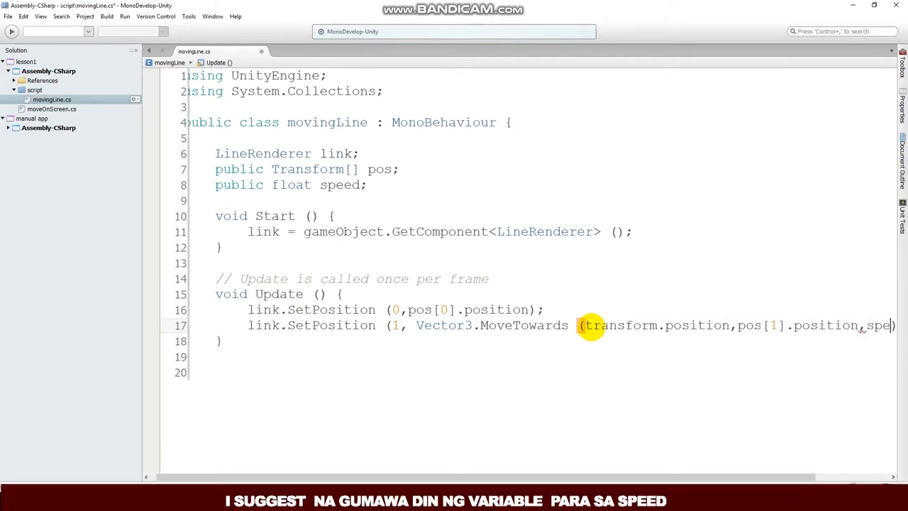
text(ed * Time.)
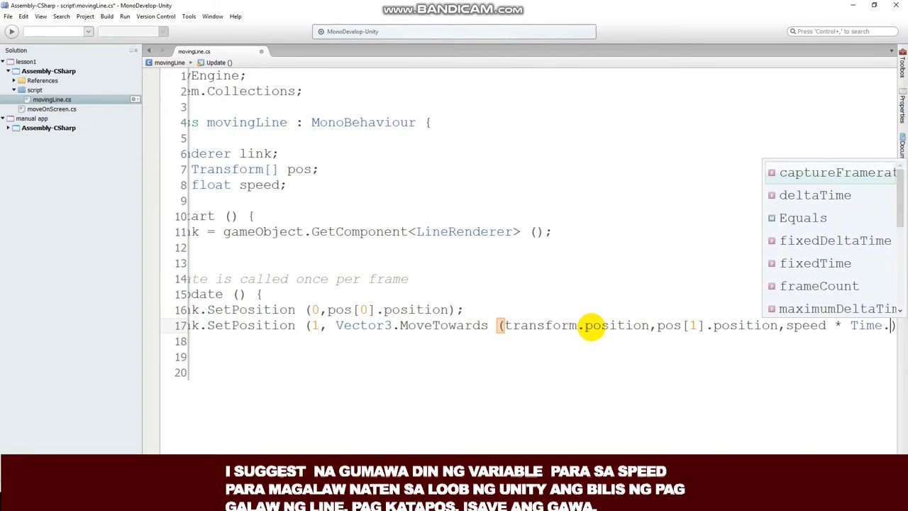
text(time)
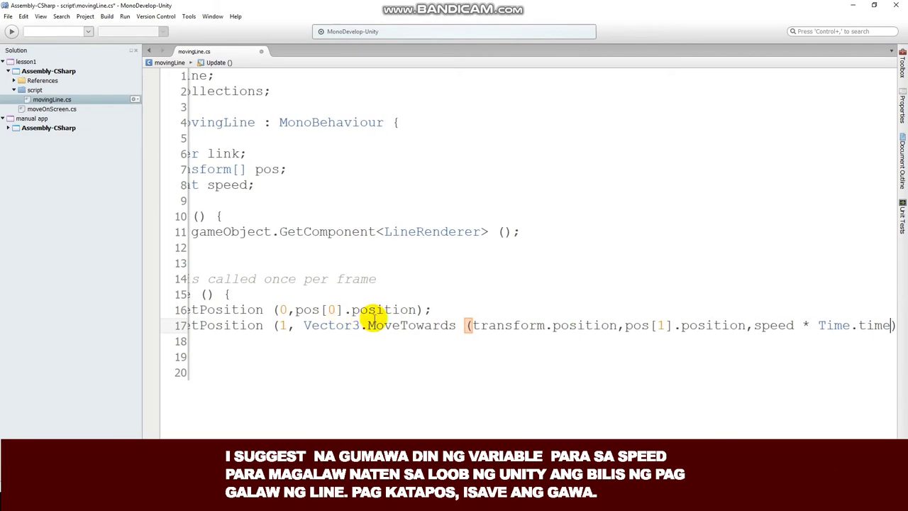
text());)
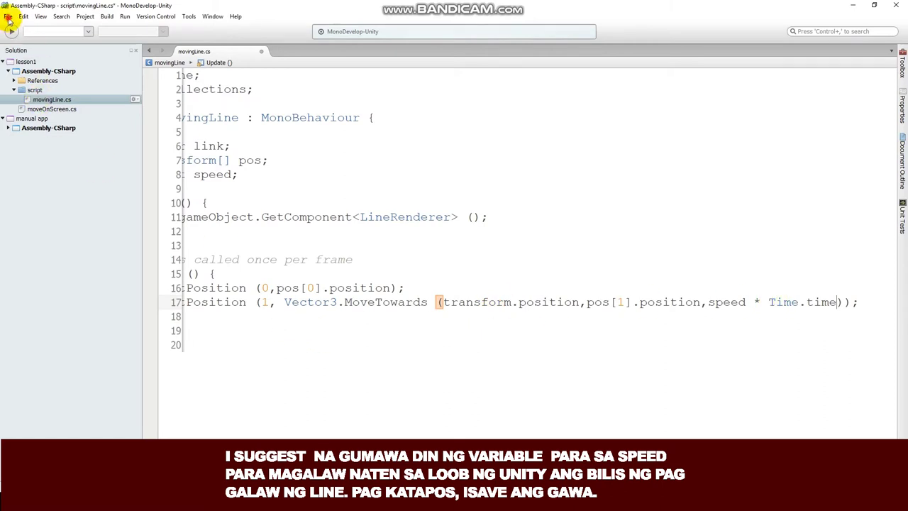
Save movingLine, drop it onto lineRendererControl, and add a Line Renderer component.
click(8, 16)
click(27, 53)
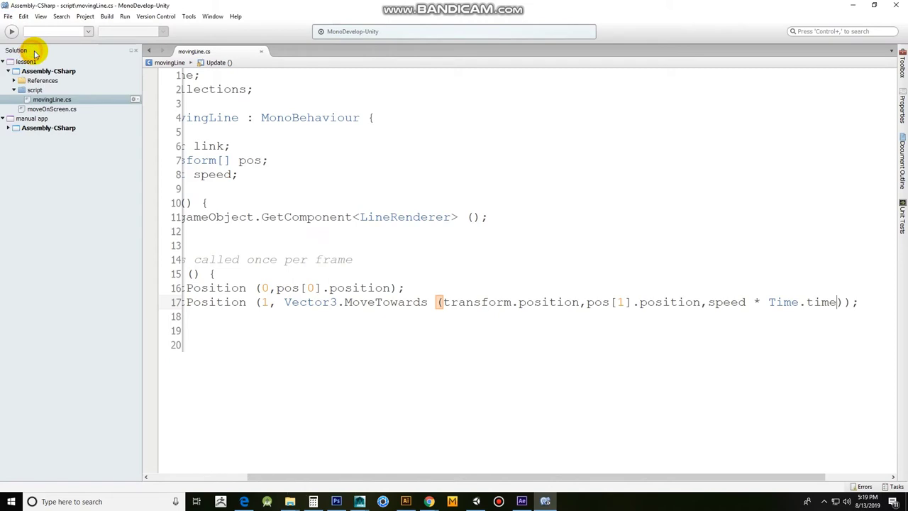
click(476, 501)
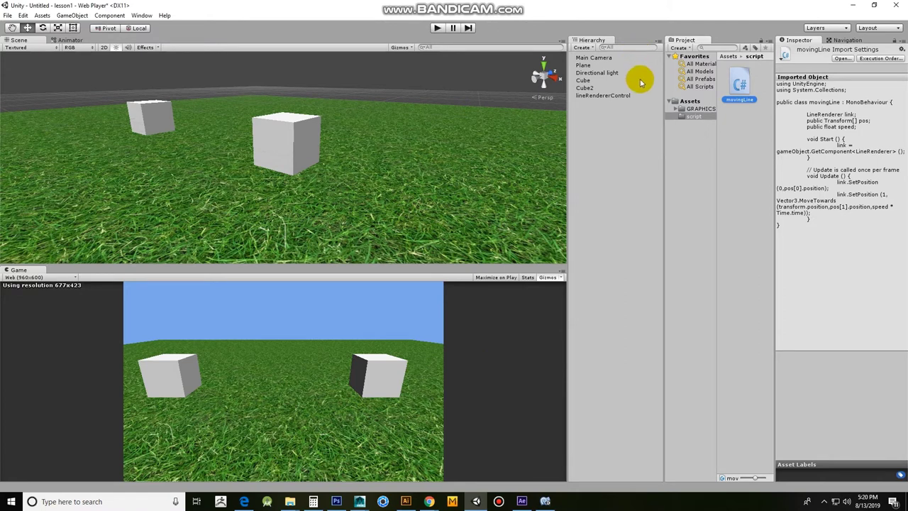
drag(740, 87, 623, 96)
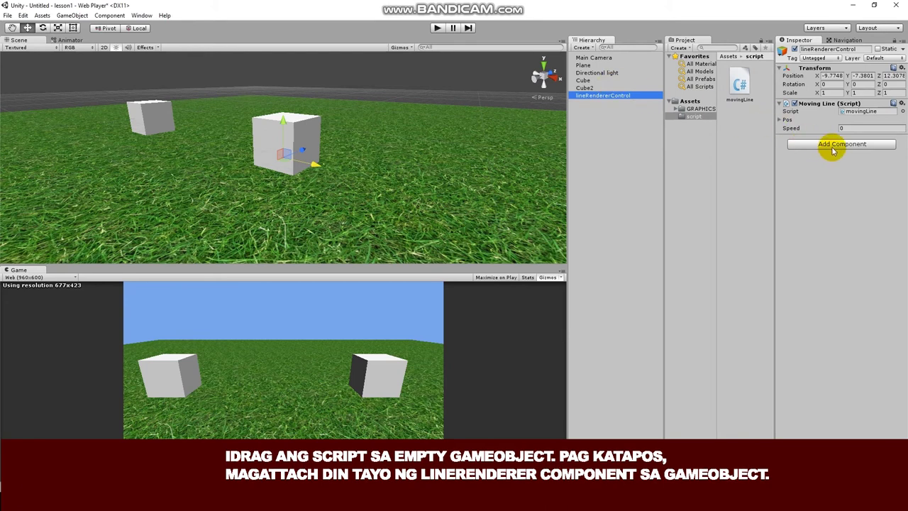
click(834, 145)
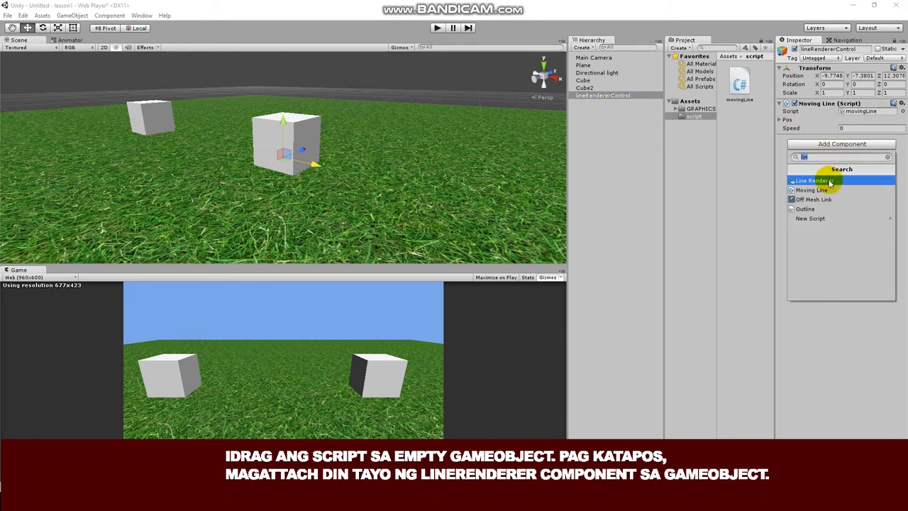
click(829, 180)
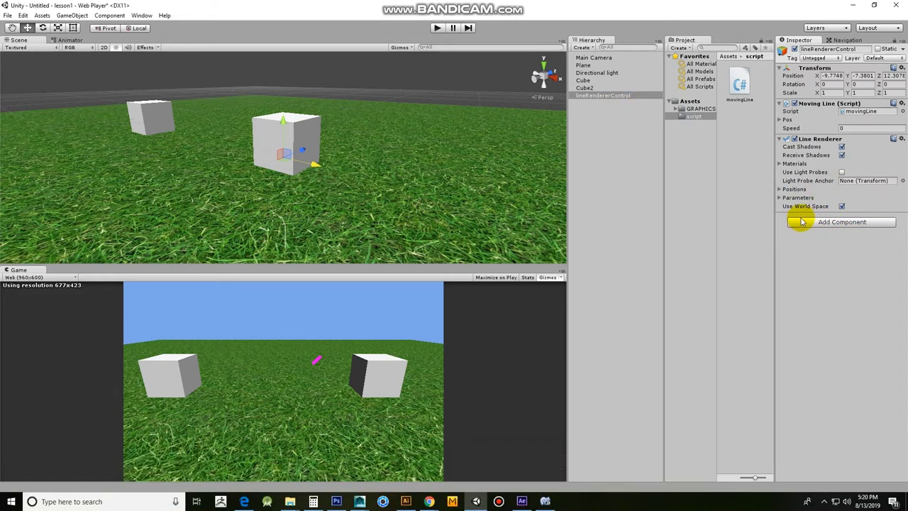
Set Pos size to 2 with Cube and Cube2 as elements, and Speed to 2.
click(780, 120)
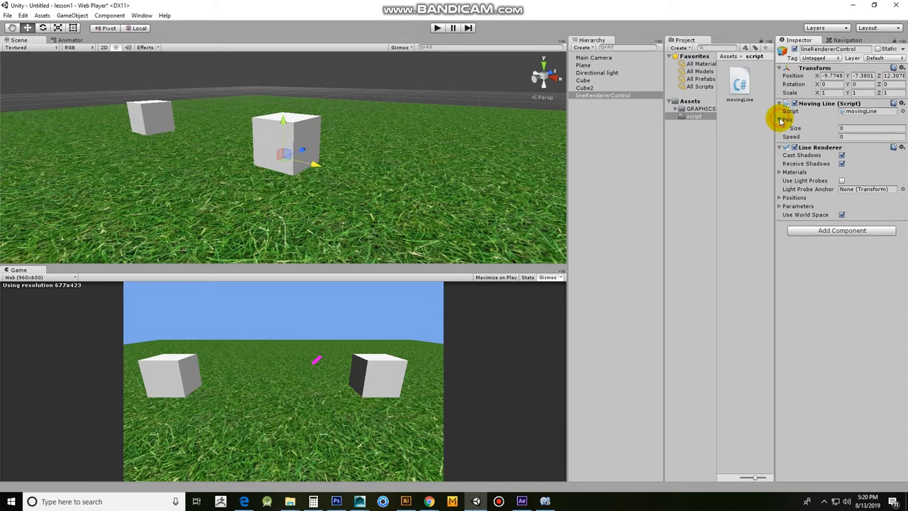
click(842, 128)
text(2)
key(Return)
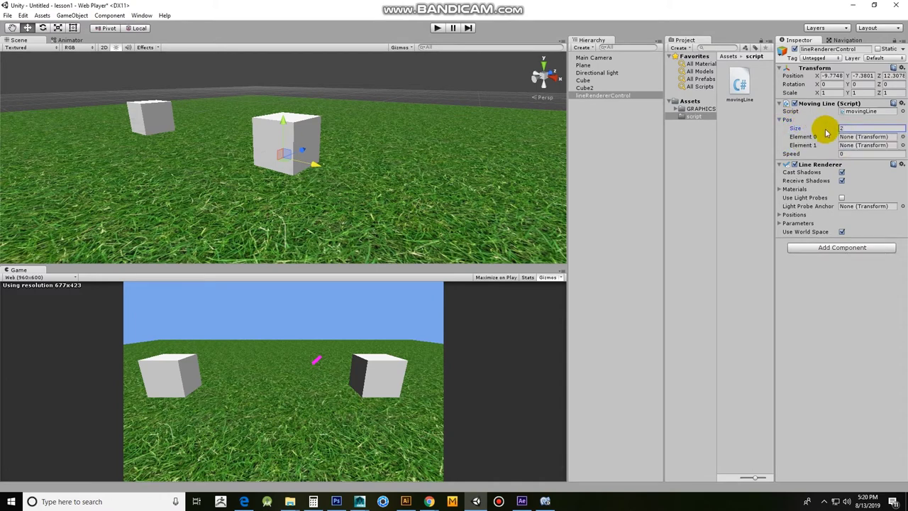
drag(583, 80, 855, 136)
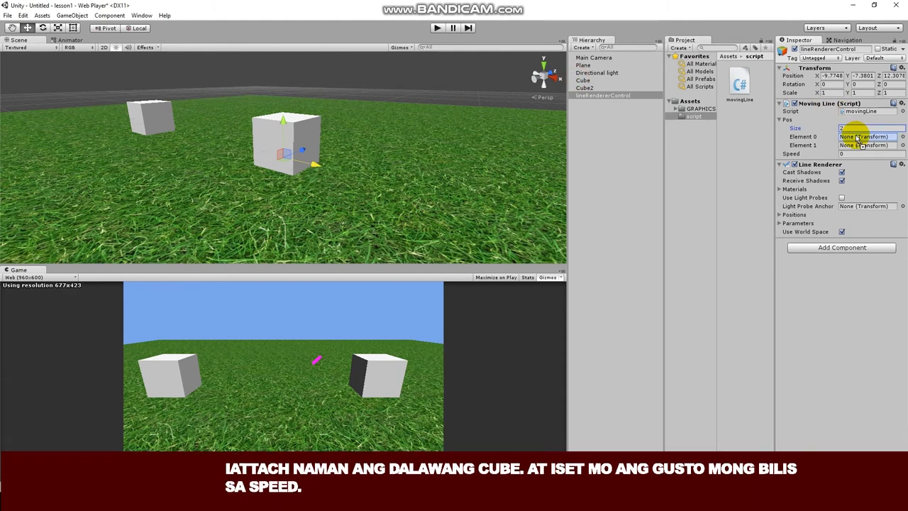
drag(586, 88, 855, 150)
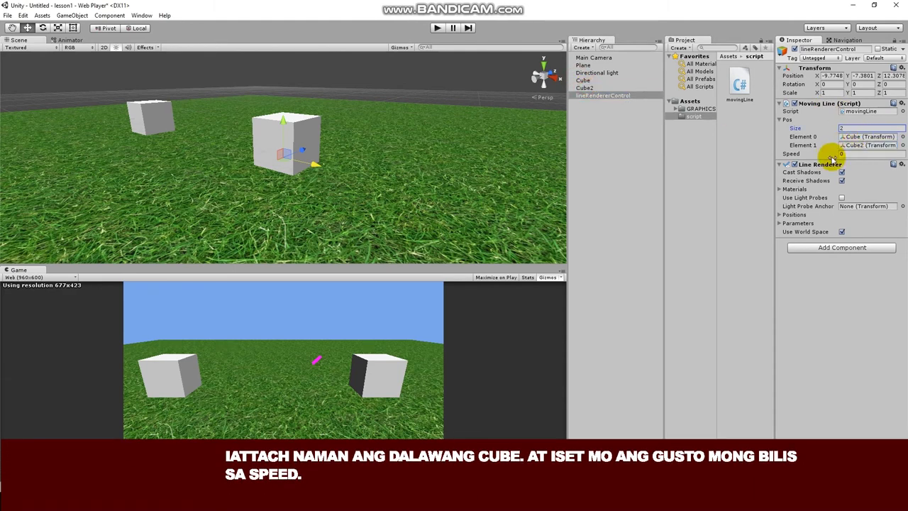
click(844, 153)
text(2)
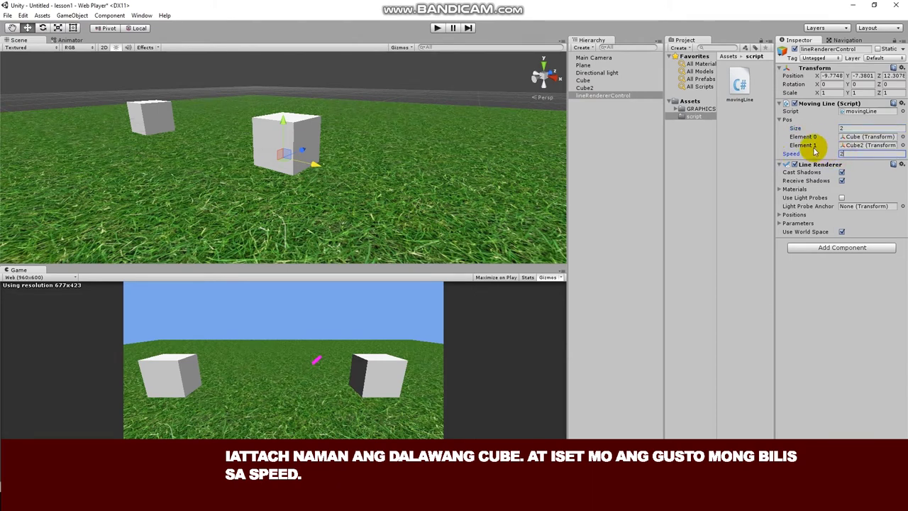
click(780, 190)
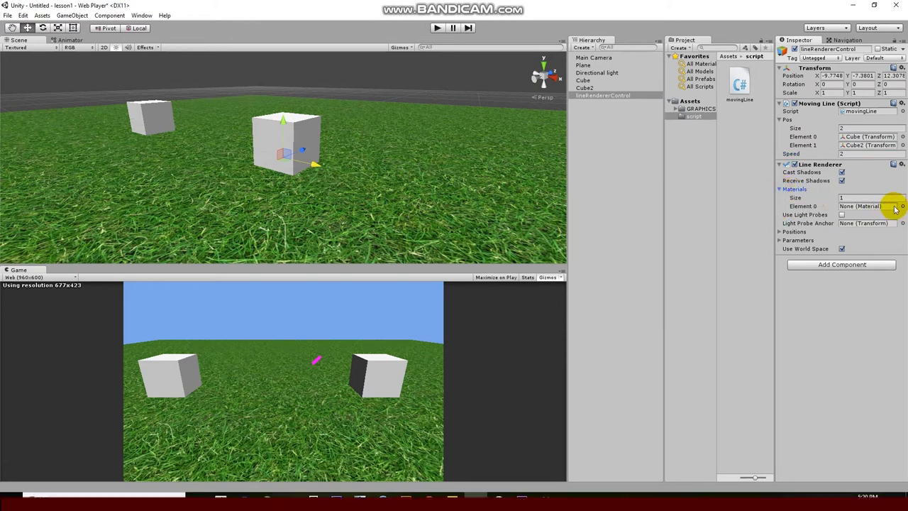
Set the Line Renderer's Start Width and End Width to 0.5.
click(780, 241)
click(829, 251)
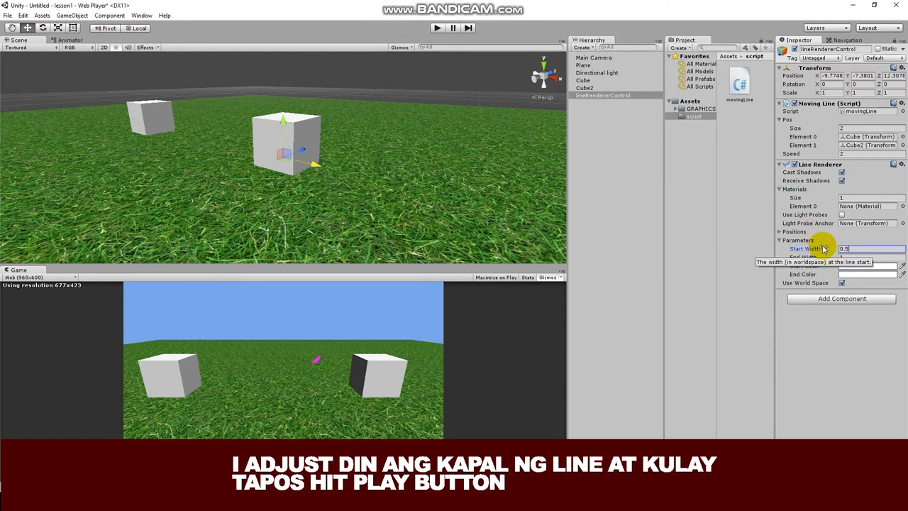
click(845, 257)
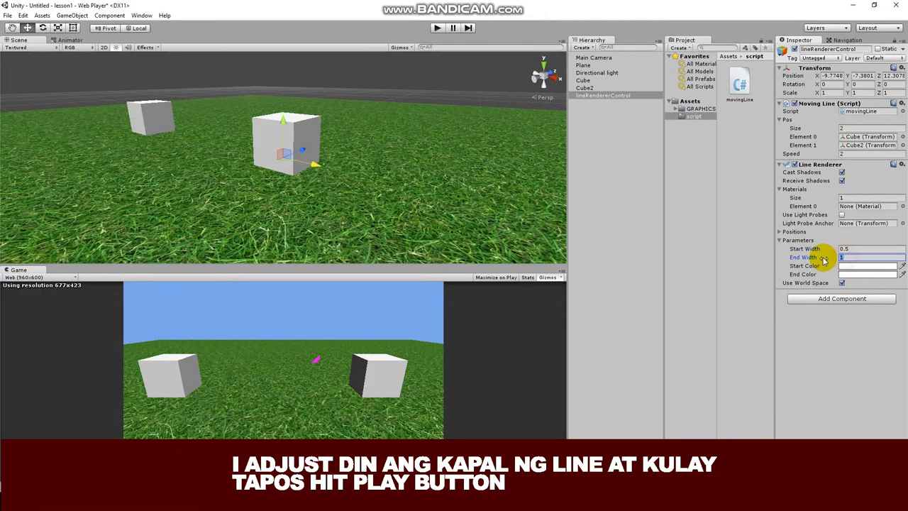
text(0.5)
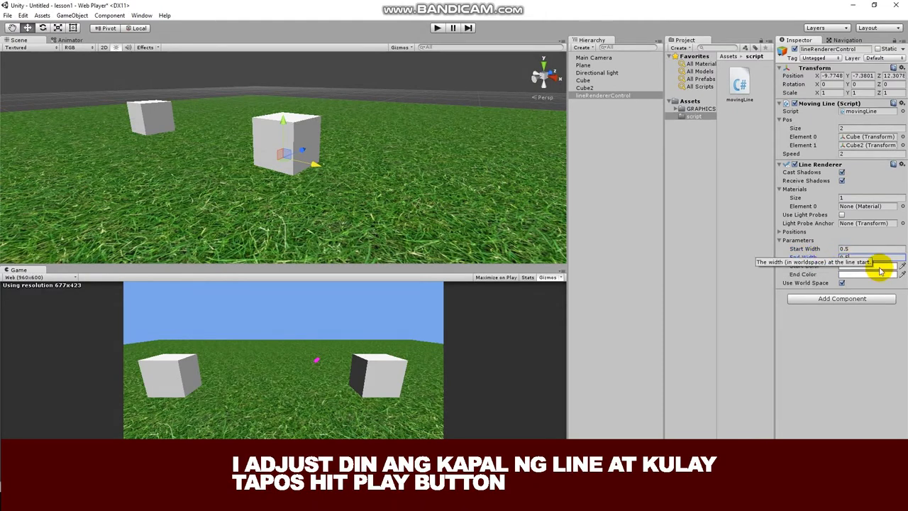
Set both Start Color and End Color of the line to red.
click(880, 266)
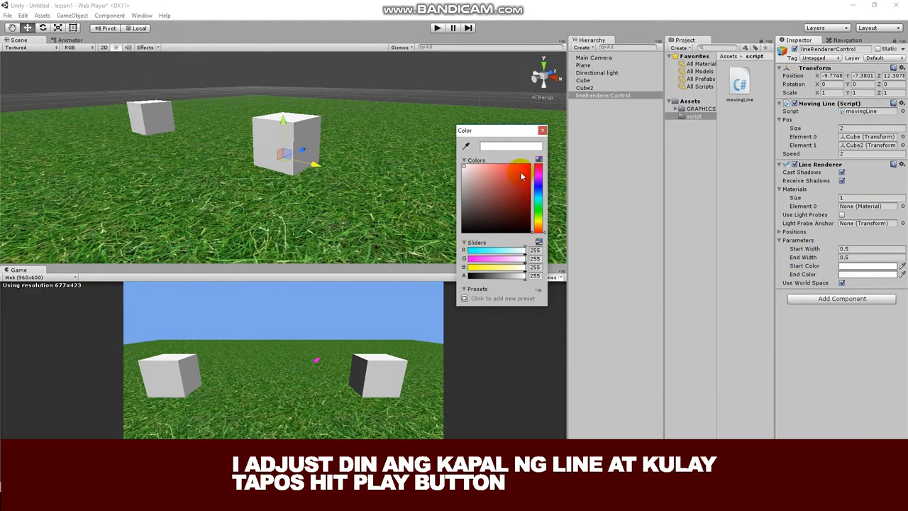
click(523, 168)
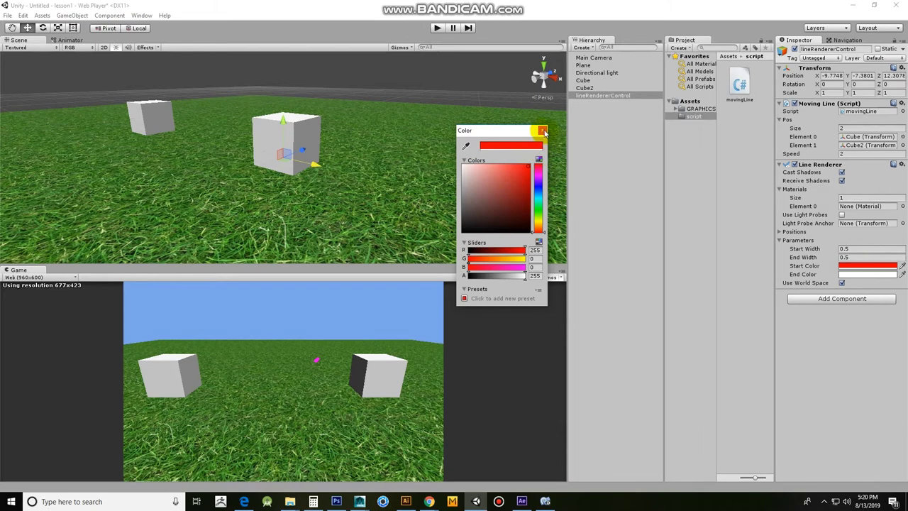
click(542, 131)
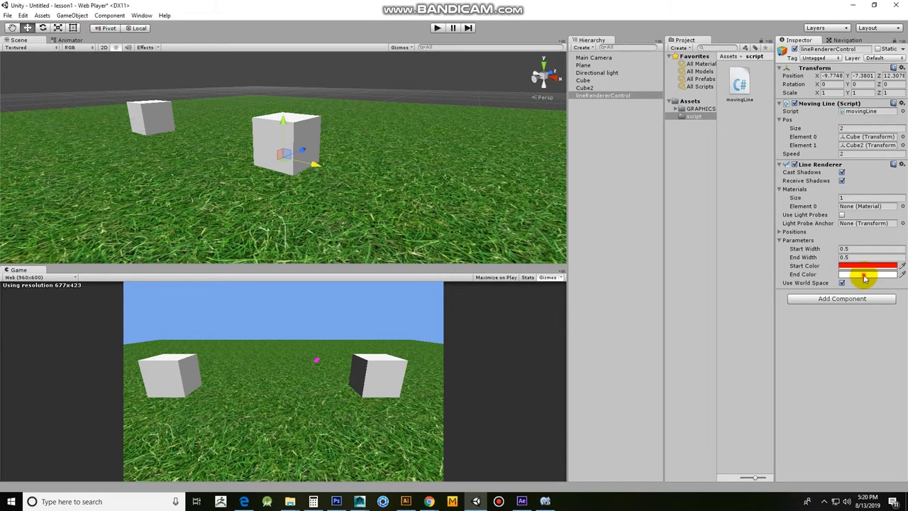
click(865, 277)
click(537, 156)
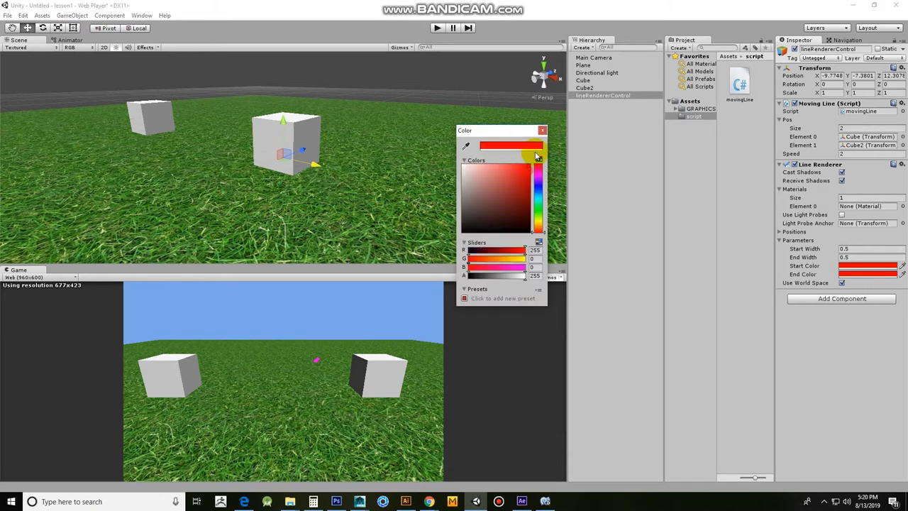
click(542, 131)
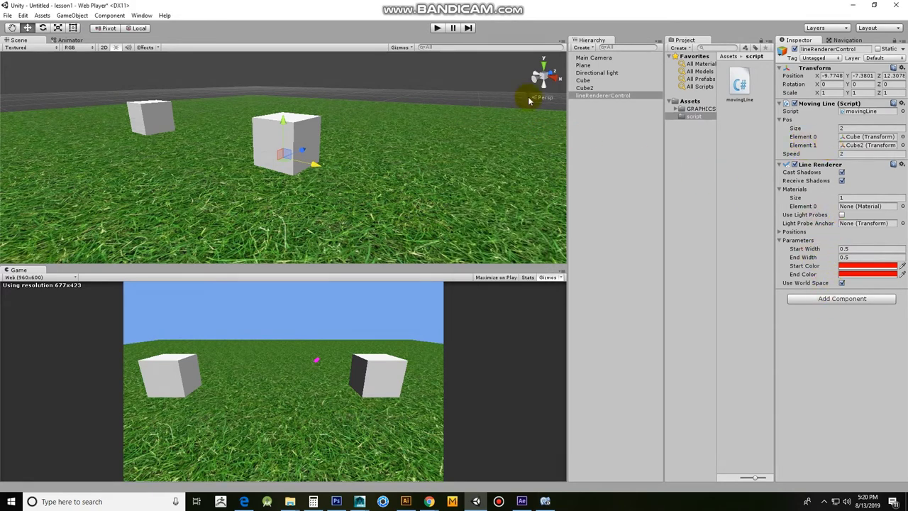
click(437, 28)
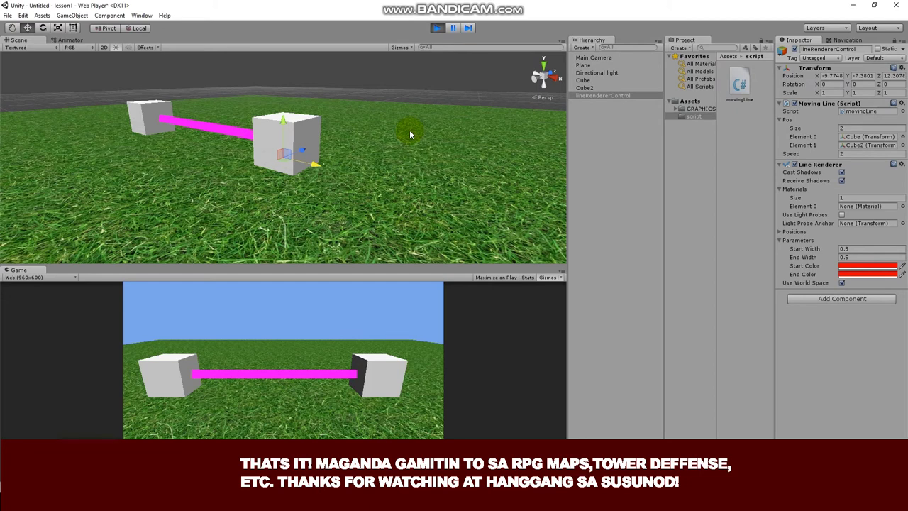
click(438, 29)
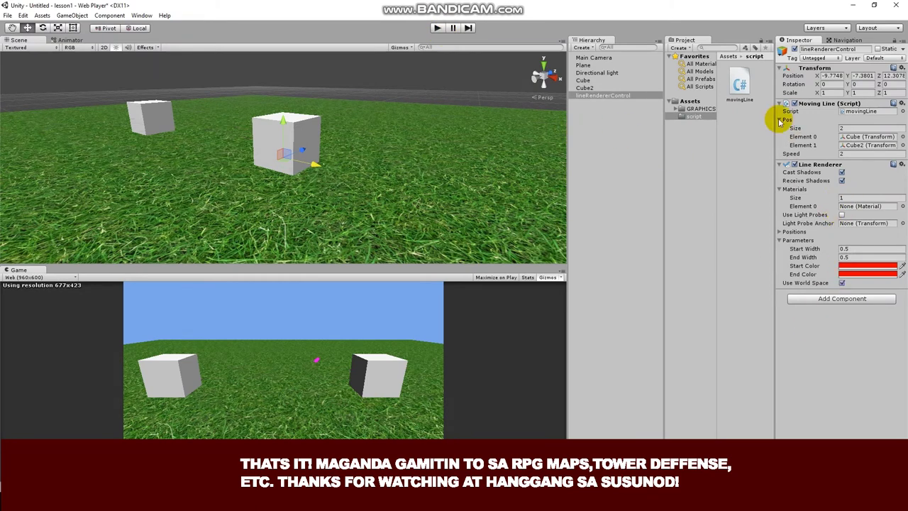
Set Speed to 5 and test-play the scene.
click(849, 154)
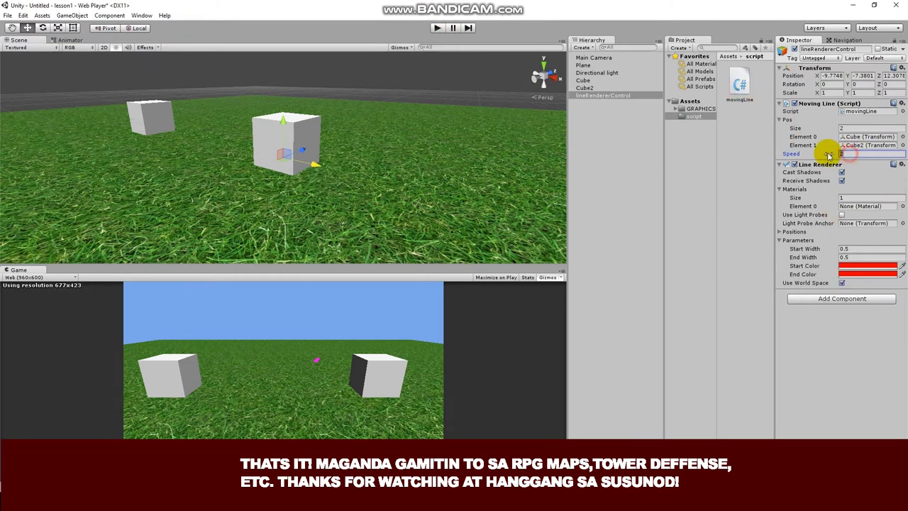
text(5)
click(437, 28)
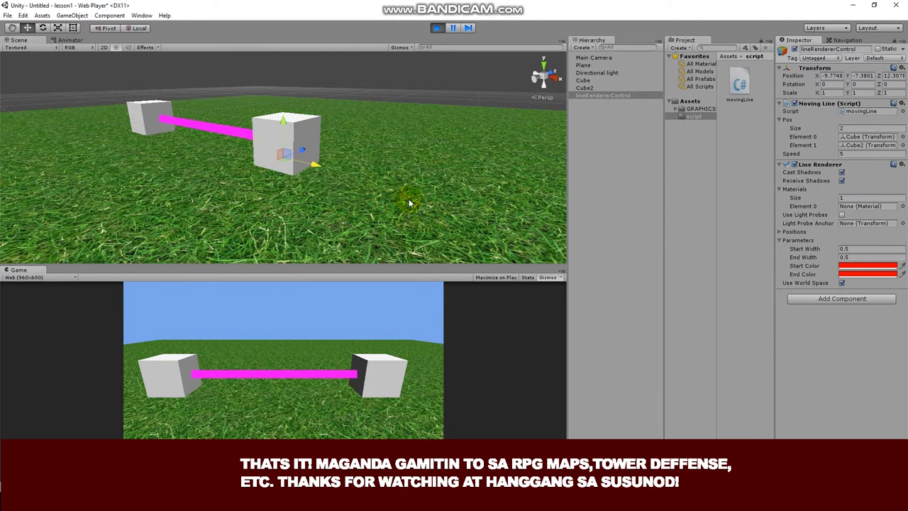
click(438, 29)
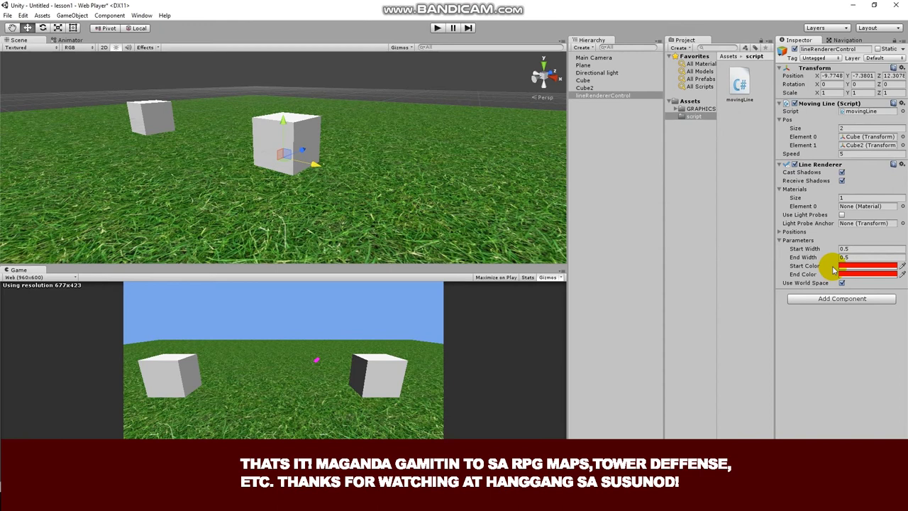
Turn off Cast Shadows and Receive Shadows, set Speed to 10, and test-play again.
click(842, 173)
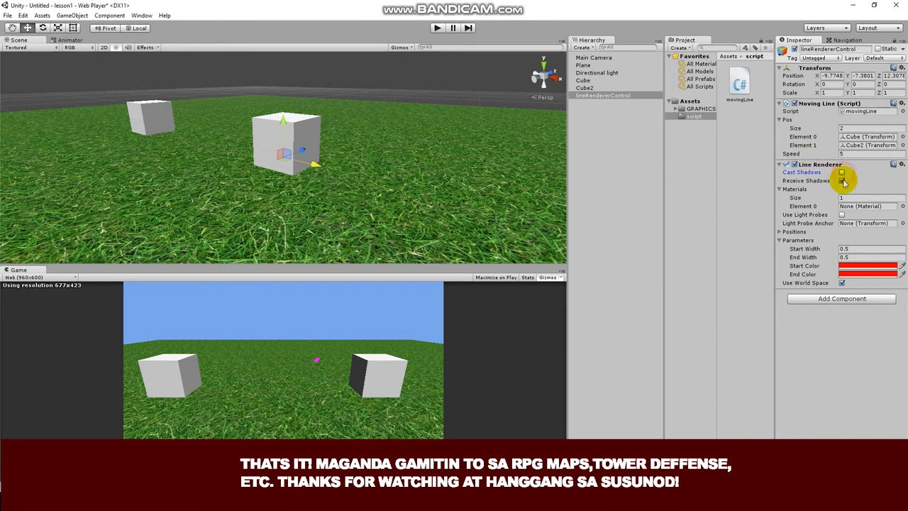
click(842, 180)
click(844, 154)
text(10)
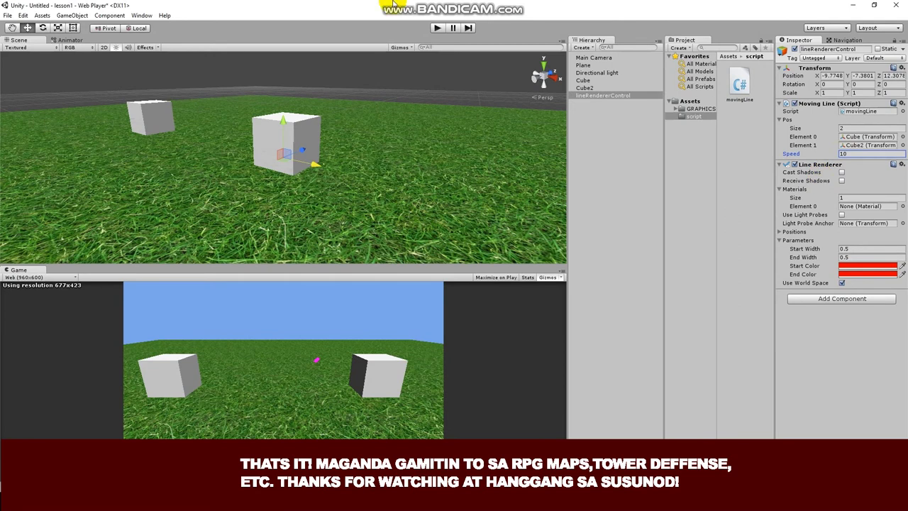
click(436, 28)
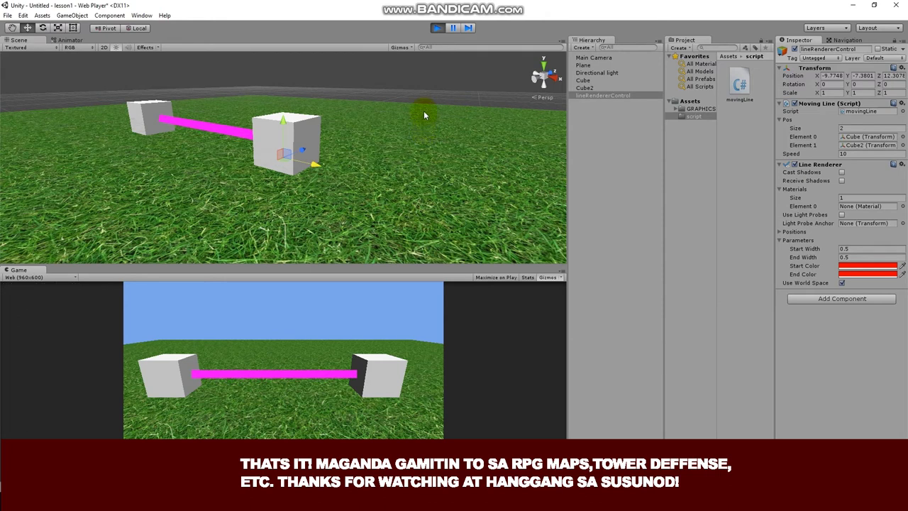
click(438, 29)
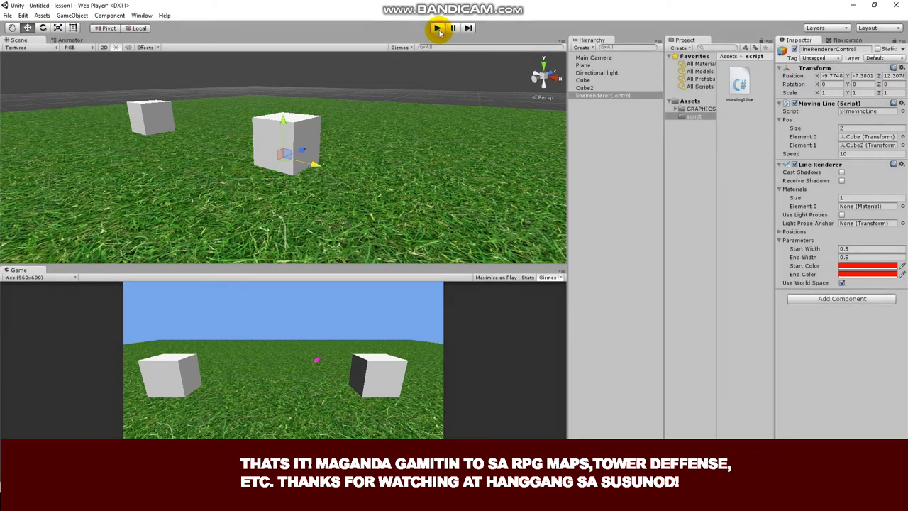